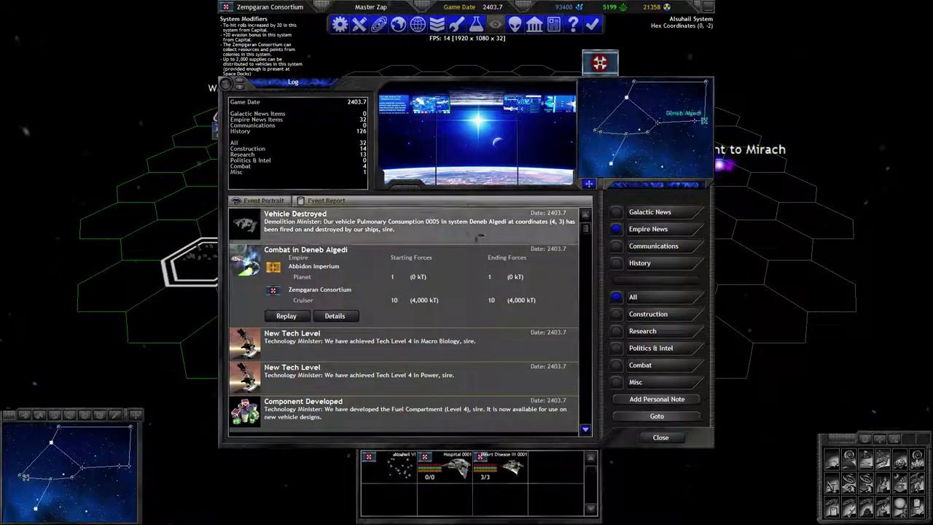
pyautogui.scroll(-1, 505, 320)
pyautogui.scroll(-2, 505, 319)
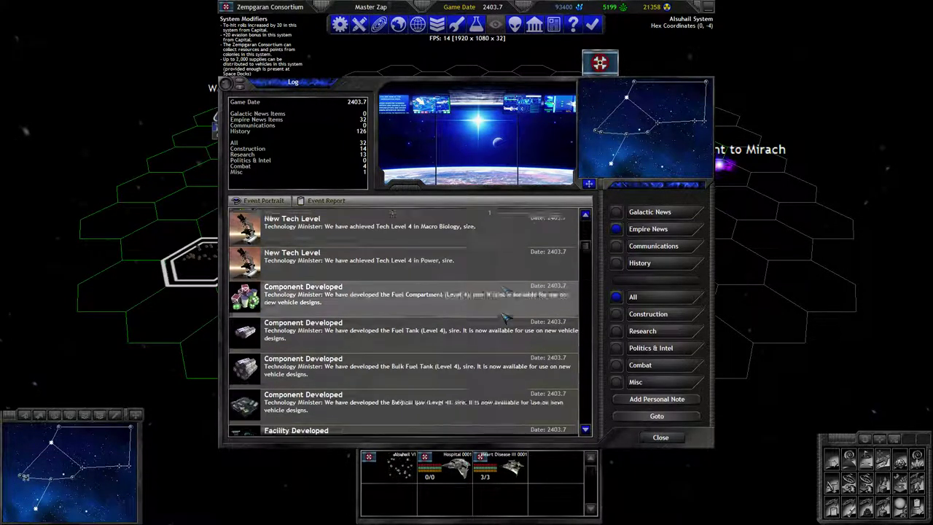
pyautogui.scroll(-2, 525, 306)
pyautogui.scroll(-1, 539, 303)
pyautogui.scroll(-1, 550, 298)
pyautogui.scroll(-2, 550, 298)
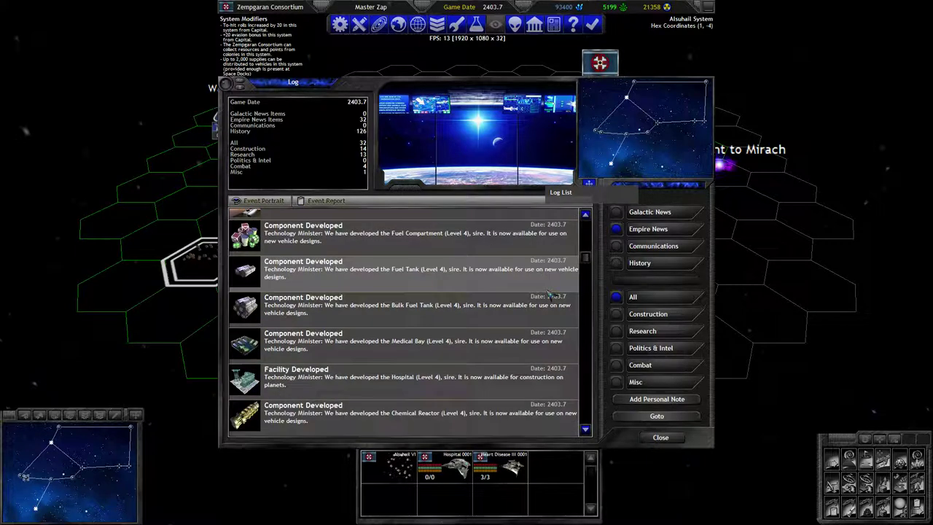
pyautogui.scroll(-2, 550, 297)
pyautogui.scroll(-2, 548, 294)
pyautogui.scroll(-2, 548, 295)
pyautogui.scroll(-3, 548, 295)
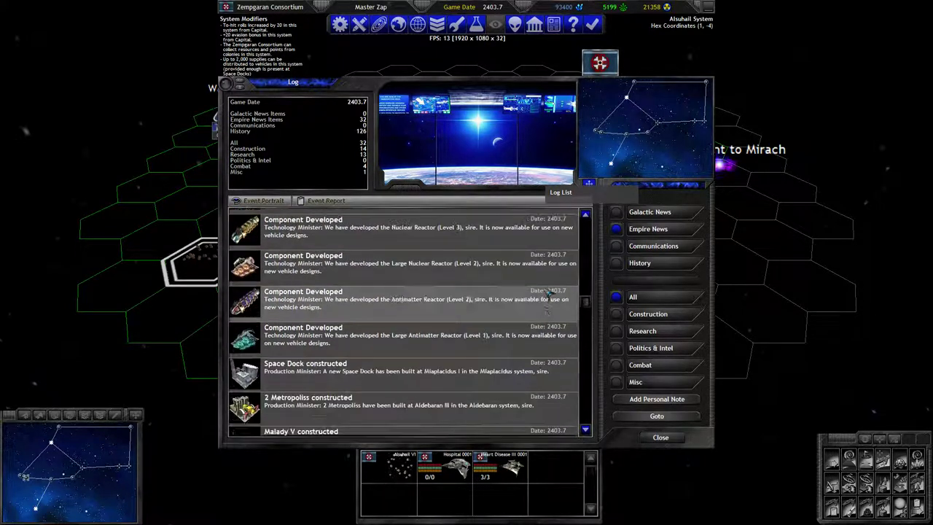
pyautogui.scroll(-3, 548, 294)
pyautogui.scroll(-2, 548, 294)
pyautogui.scroll(-2, 548, 295)
pyautogui.scroll(2, 549, 294)
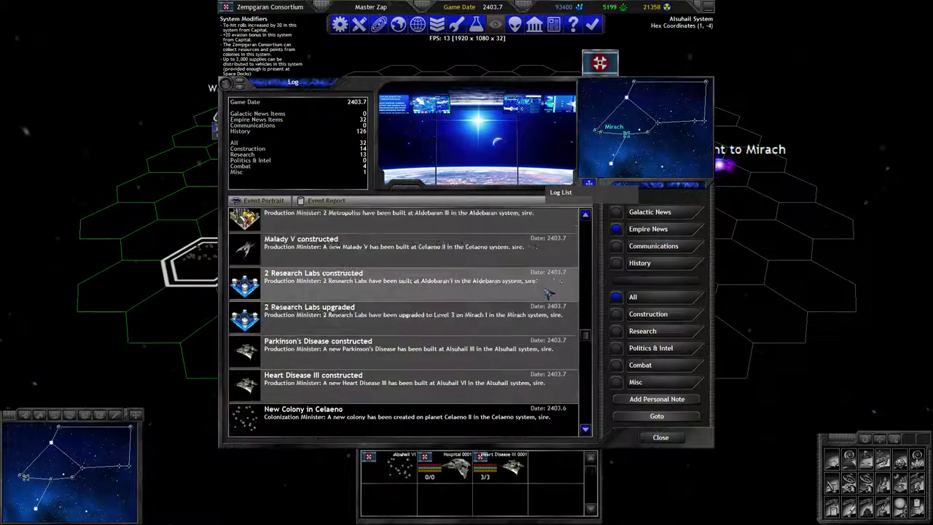
pyautogui.scroll(2, 548, 295)
pyautogui.scroll(3, 585, 324)
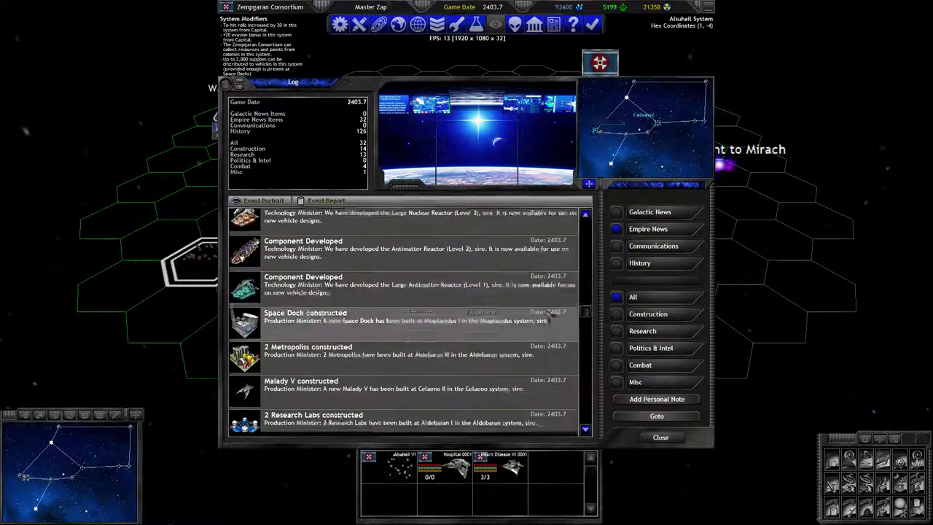
pyautogui.scroll(3, 576, 292)
pyautogui.scroll(3, 568, 255)
pyautogui.scroll(2, 554, 219)
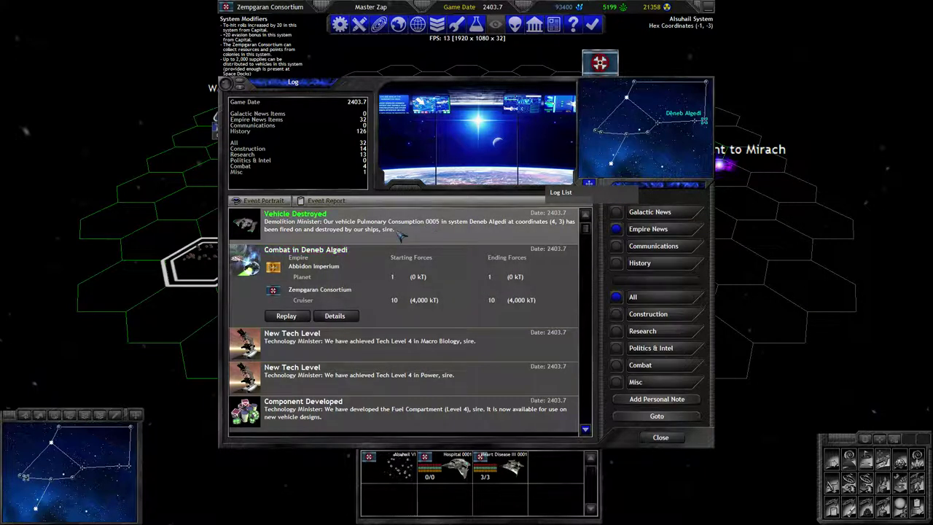
# Close the event log, move to Deneb Algedi and view Gamma Fleet and planet V.
pyautogui.press('Escape')
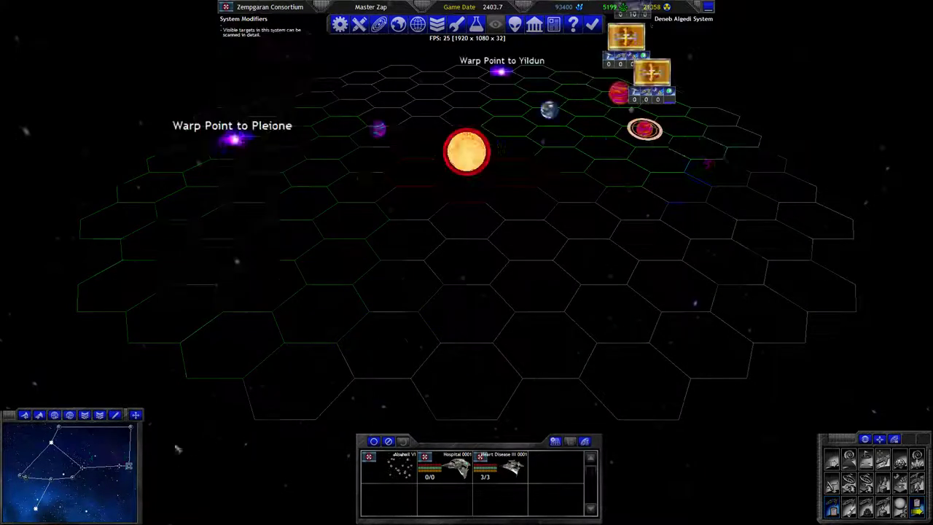
pyautogui.click(616, 99)
pyautogui.click(399, 466)
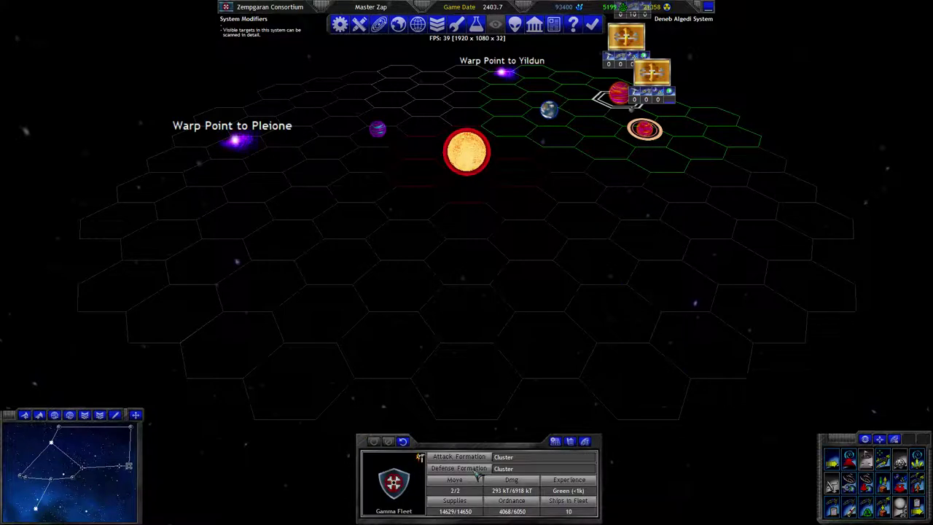
pyautogui.click(403, 441)
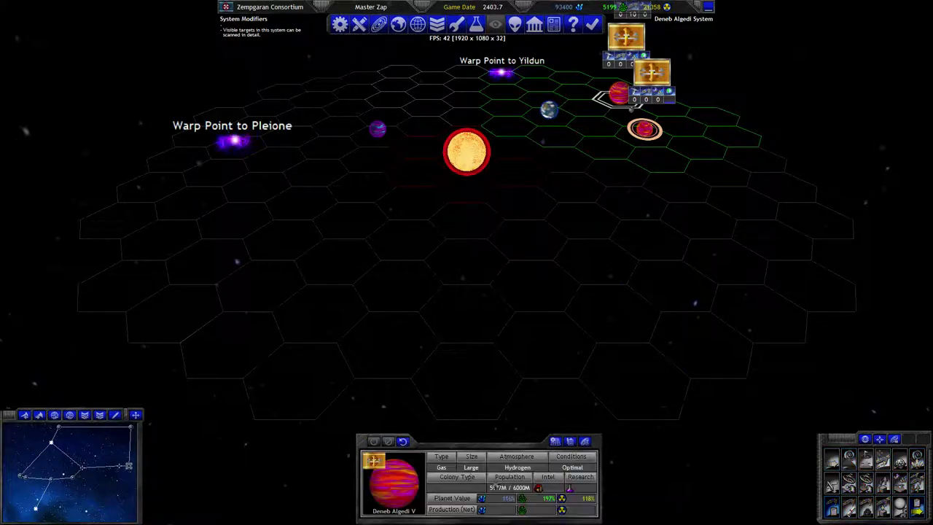
# Review Deneb Algedi V's report, including a cargo unit and its facilities.
pyautogui.press('Return')
pyautogui.click(525, 180)
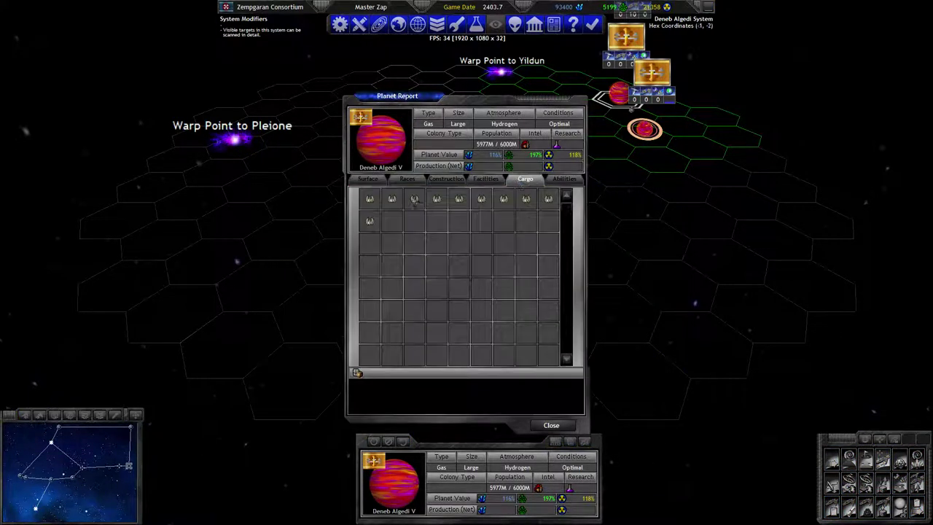
pyautogui.doubleClick(416, 203)
pyautogui.press('Escape')
pyautogui.click(486, 179)
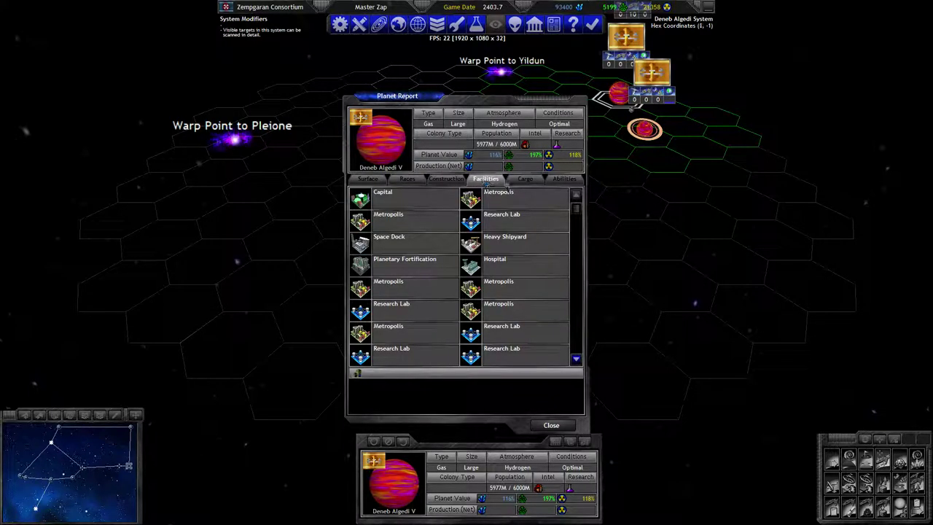
pyautogui.scroll(-3, 489, 258)
pyautogui.press('Escape')
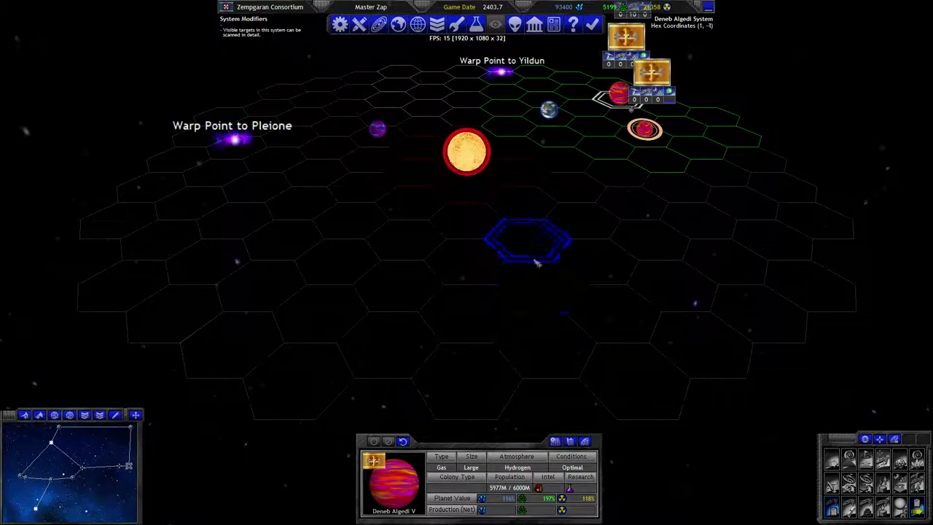
# Review Deneb Algedi III's facilities and cargo, then select the Smallpox 0001 hex.
pyautogui.click(641, 135)
pyautogui.press('Return')
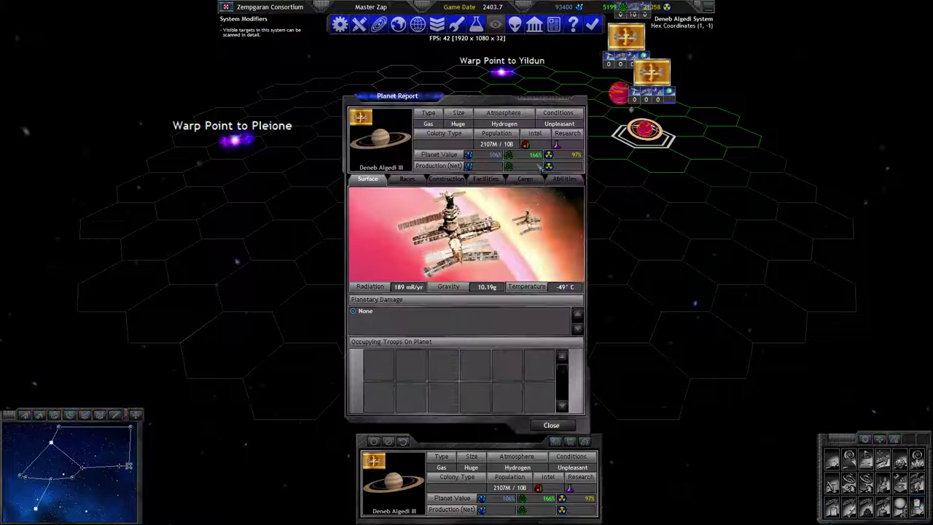
pyautogui.click(486, 179)
pyautogui.click(525, 180)
pyautogui.click(487, 179)
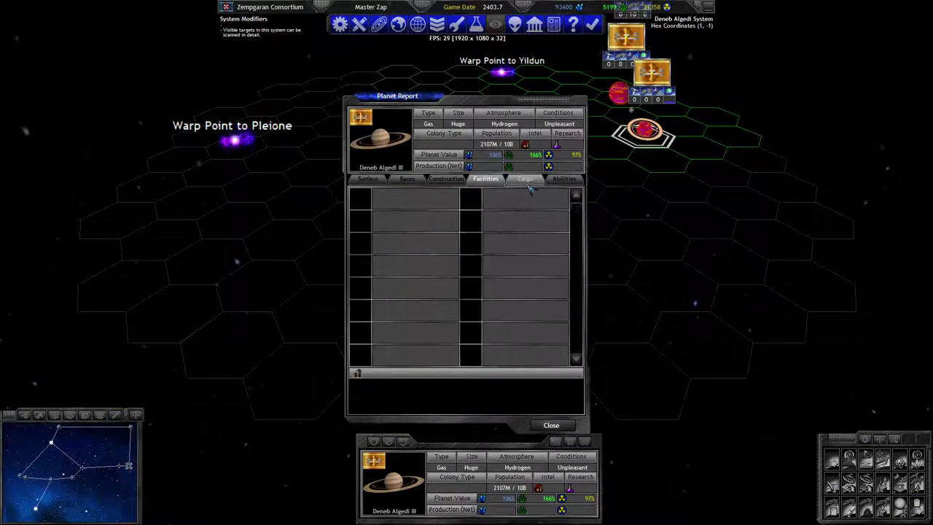
pyautogui.click(525, 179)
pyautogui.press('Escape')
pyautogui.click(583, 219)
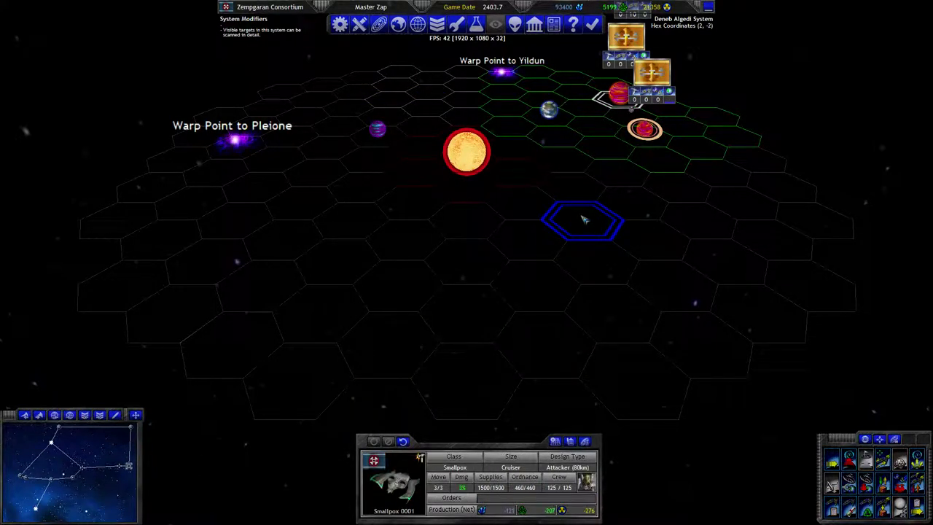
# Recheck Gamma Fleet's details and switch the map to Alsuhail.
pyautogui.click(617, 96)
pyautogui.click(398, 466)
pyautogui.click(536, 291)
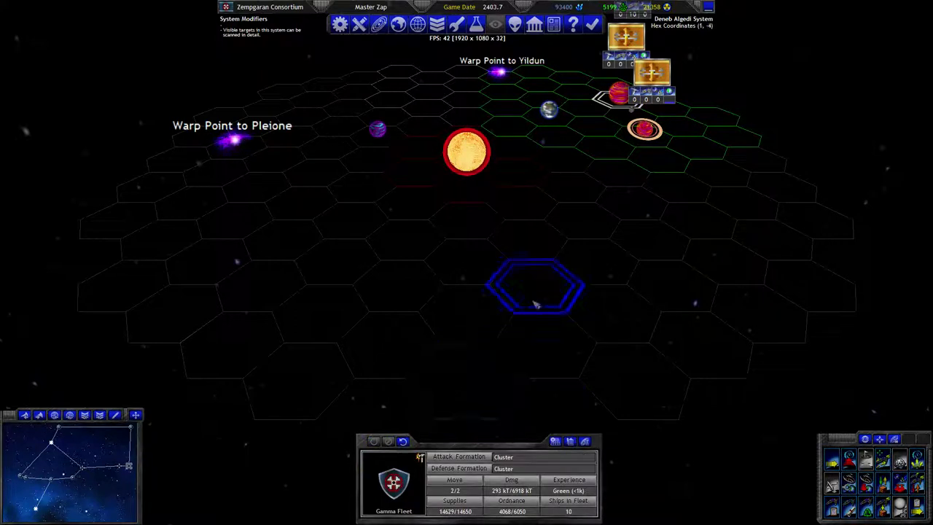
pyautogui.doubleClick(540, 293)
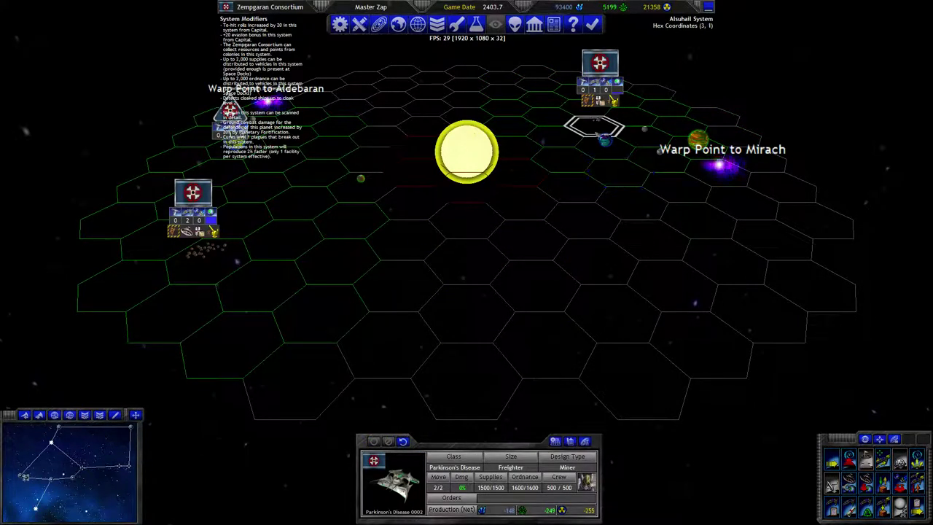
# View Gamma Fleet's formation and stats, then list the Alsuhail homeworld hex contents.
pyautogui.doubleClick(595, 130)
pyautogui.click(284, 379)
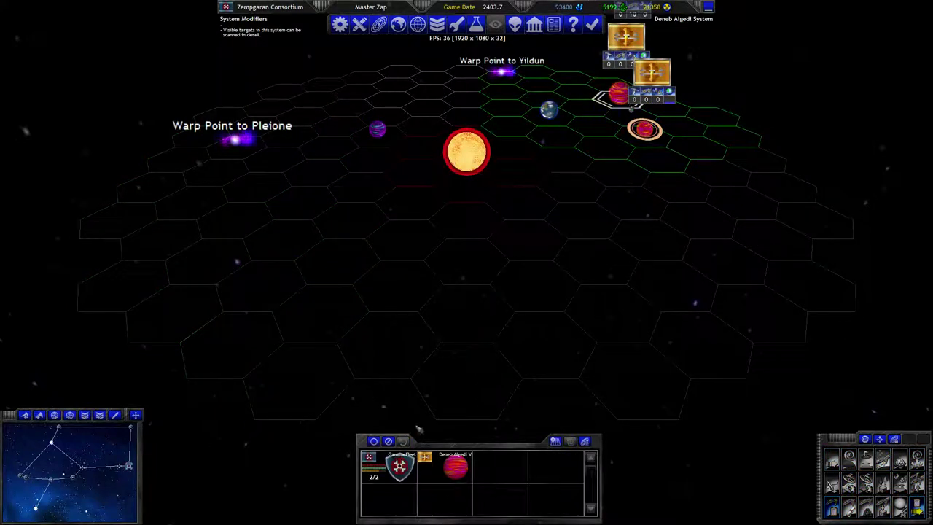
pyautogui.doubleClick(399, 466)
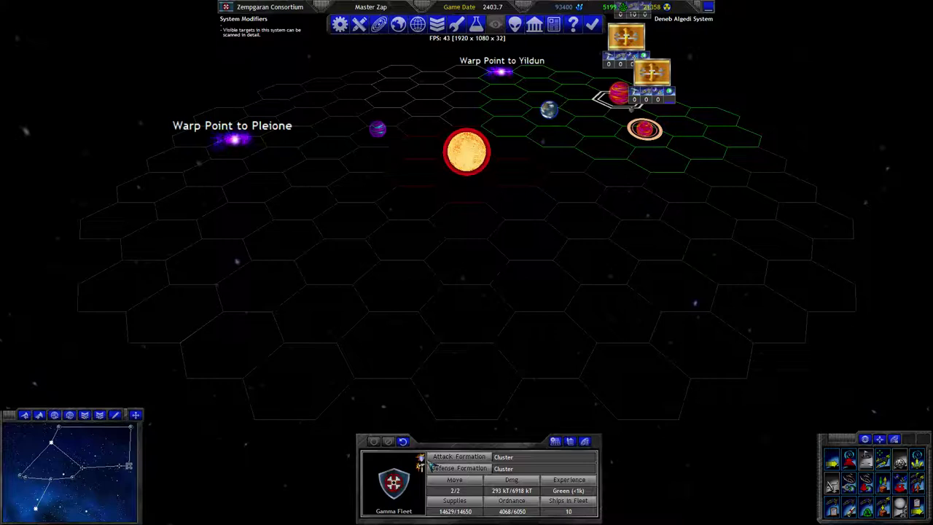
pyautogui.click(428, 465)
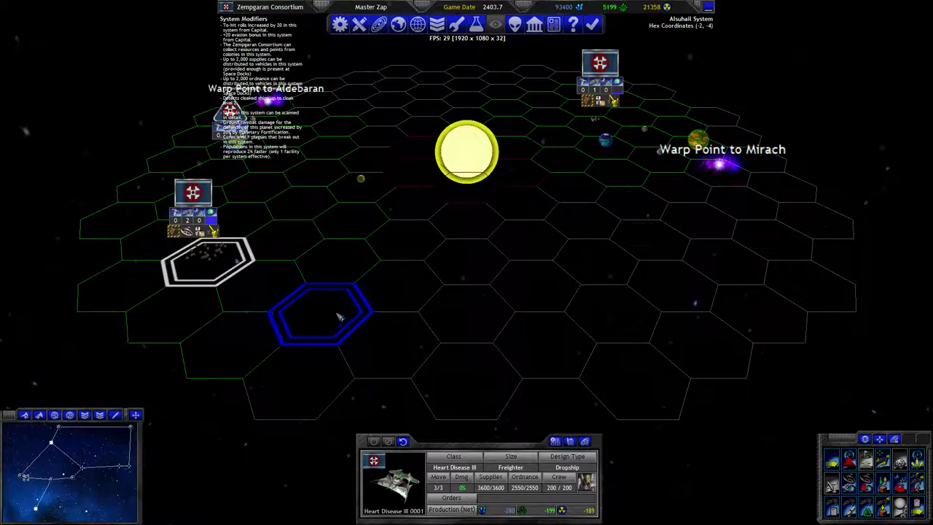
pyautogui.click(215, 261)
# Check the empire treasury overview and Alsuhail VI's construction queue.
pyautogui.click(536, 24)
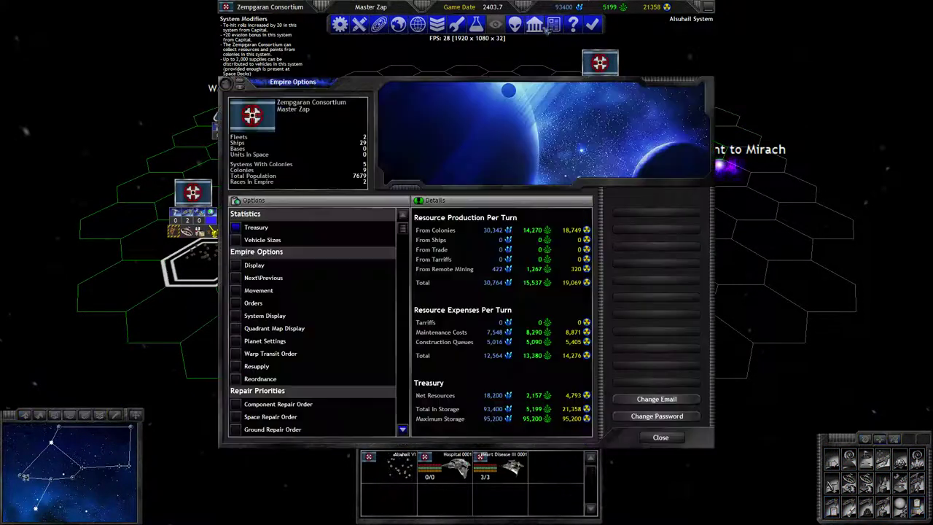
pyautogui.press('Escape')
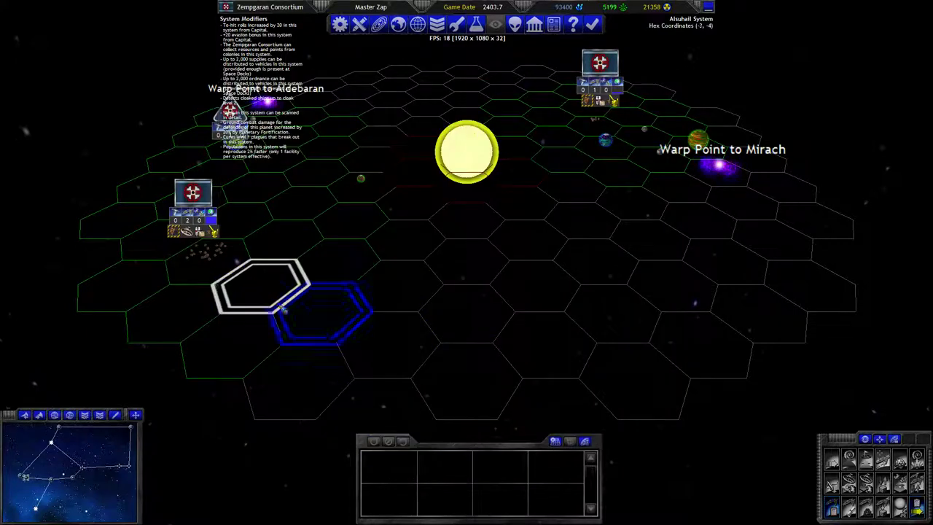
pyautogui.click(193, 266)
pyautogui.doubleClick(394, 481)
pyautogui.press('Escape')
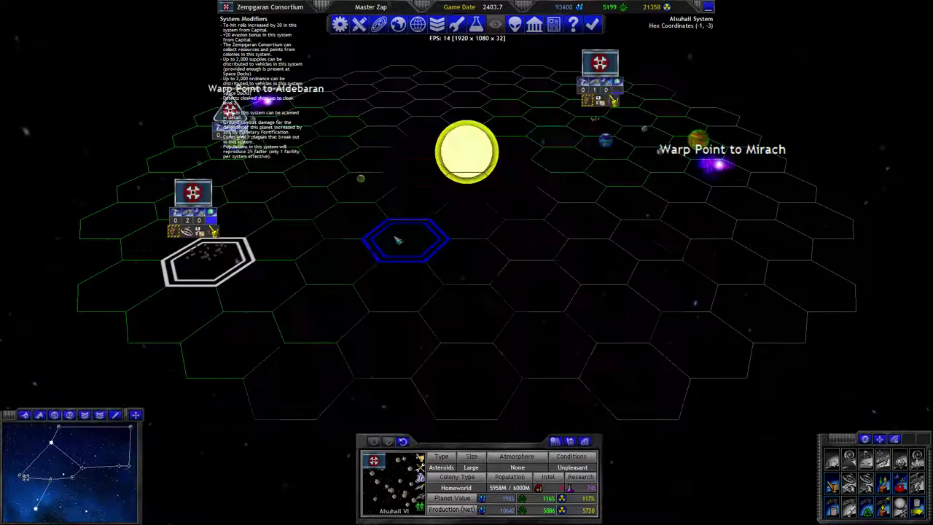
# Unmothball the Hospital 0001 carrier and accept the cost prompt.
pyautogui.moveTo(190, 255); pyautogui.dragTo(306, 313)
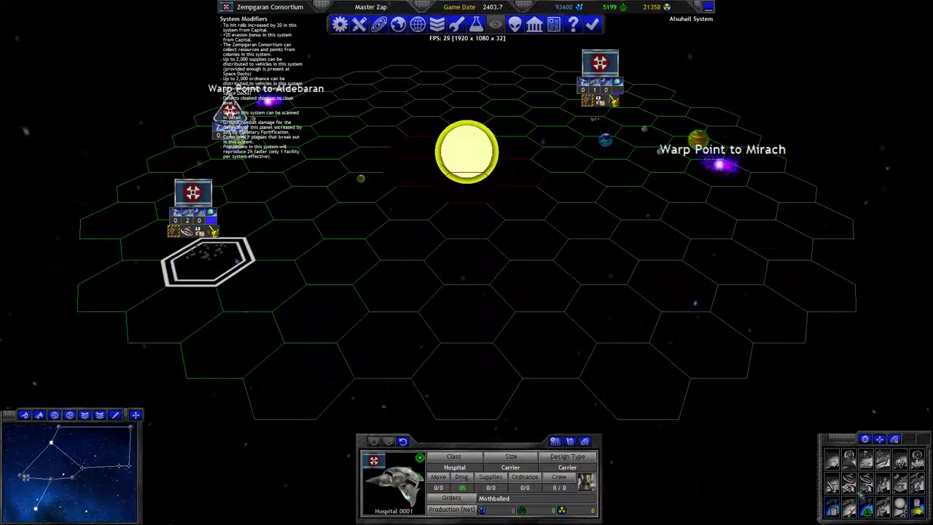
pyautogui.click(866, 496)
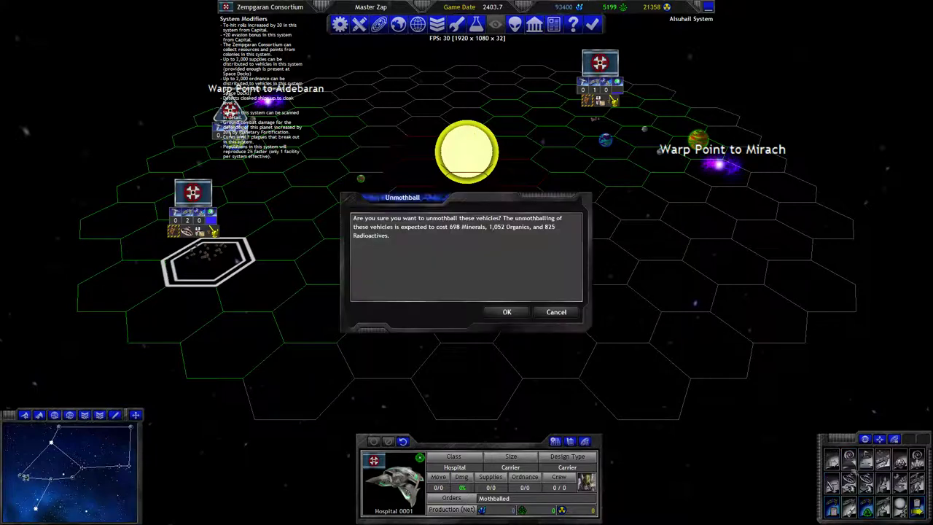
pyautogui.click(507, 313)
pyautogui.click(467, 379)
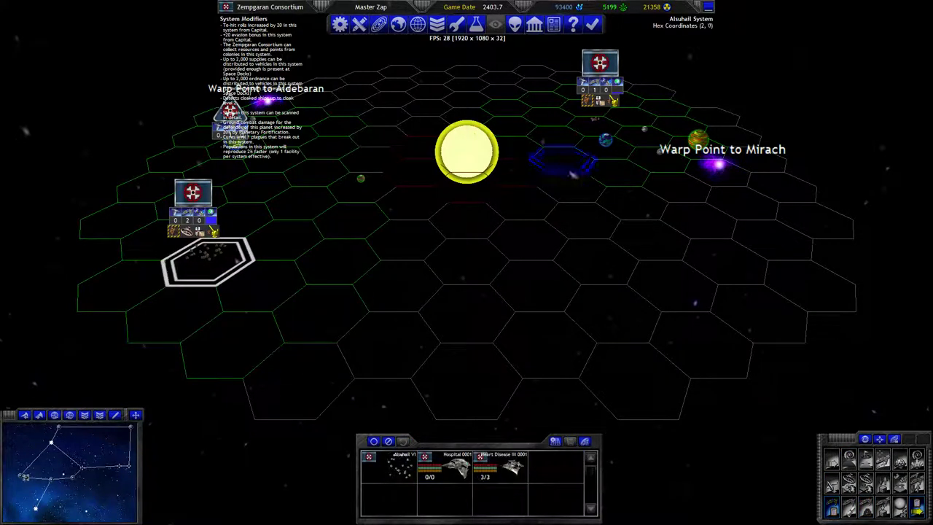
# Reopen the event log and go to Miaplacidus from the 'Space Dock constructed' entry.
pyautogui.click(554, 26)
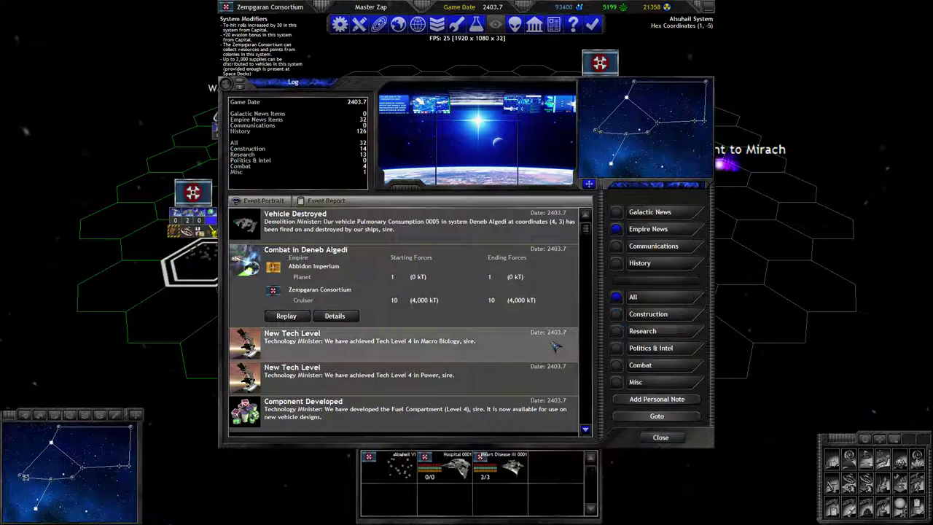
pyautogui.scroll(-3, 408, 328)
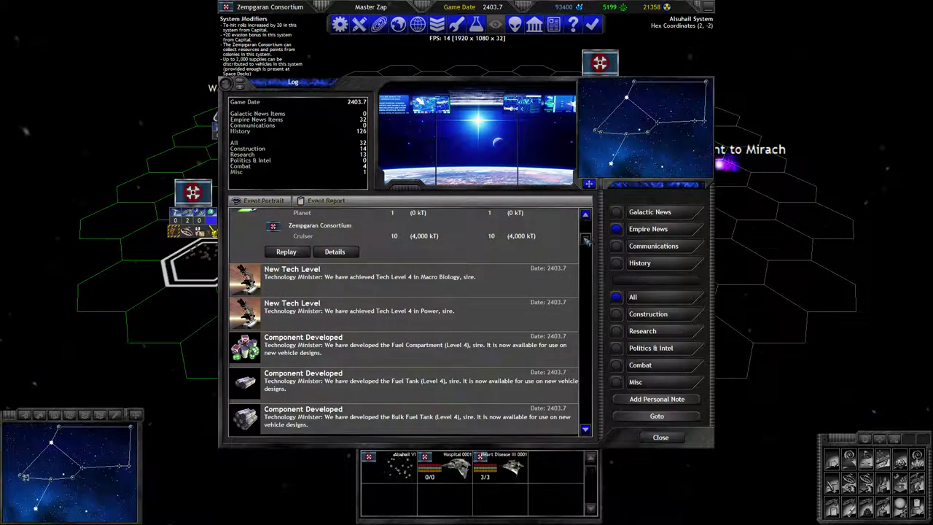
pyautogui.scroll(-4, 408, 328)
pyautogui.scroll(-4, 408, 328)
pyautogui.scroll(-2, 437, 329)
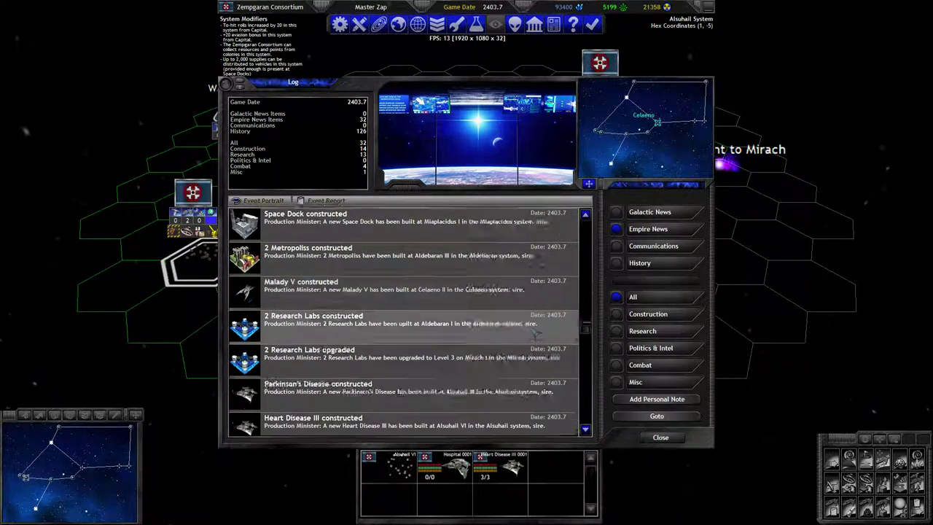
pyautogui.scroll(-3, 536, 334)
pyautogui.scroll(4, 536, 328)
pyautogui.scroll(2, 532, 323)
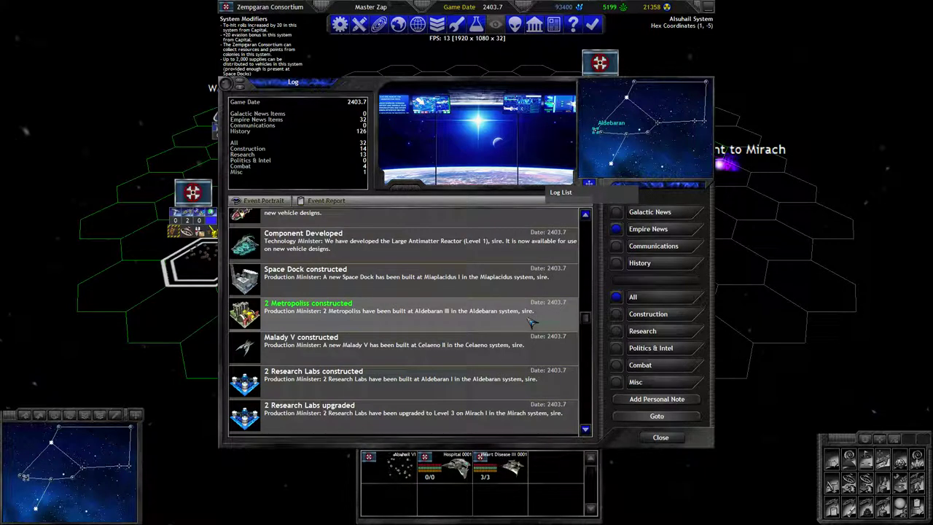
pyautogui.click(408, 276)
pyautogui.click(657, 416)
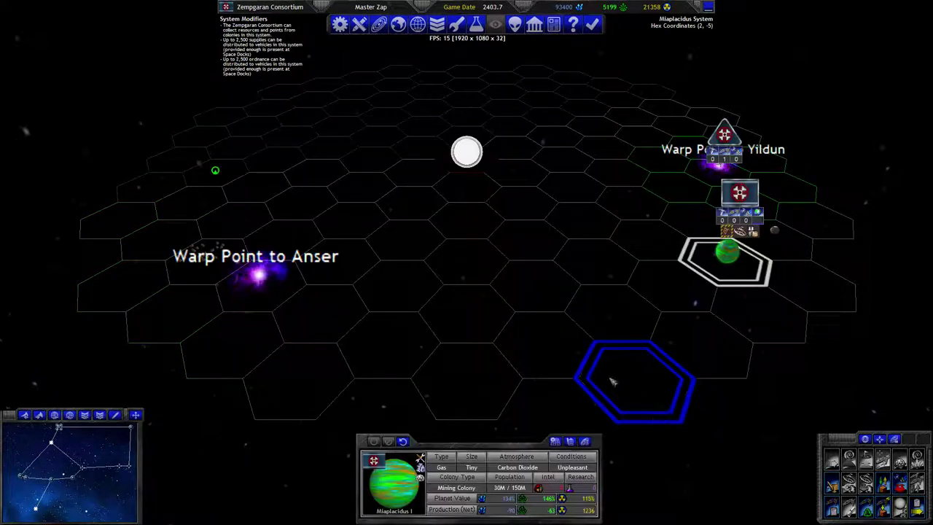
# Review the empire treasury statistics and Miaplacidus I's construction queue.
pyautogui.click(535, 24)
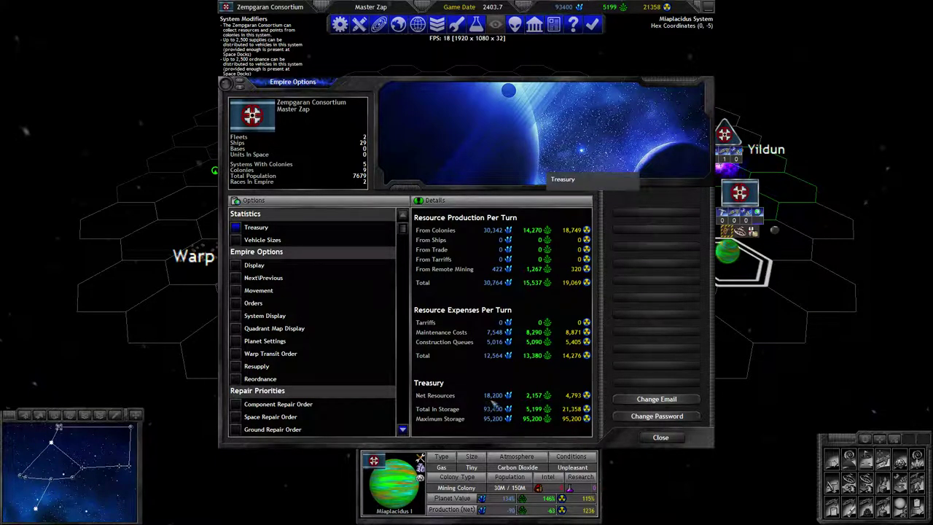
pyautogui.press('Escape')
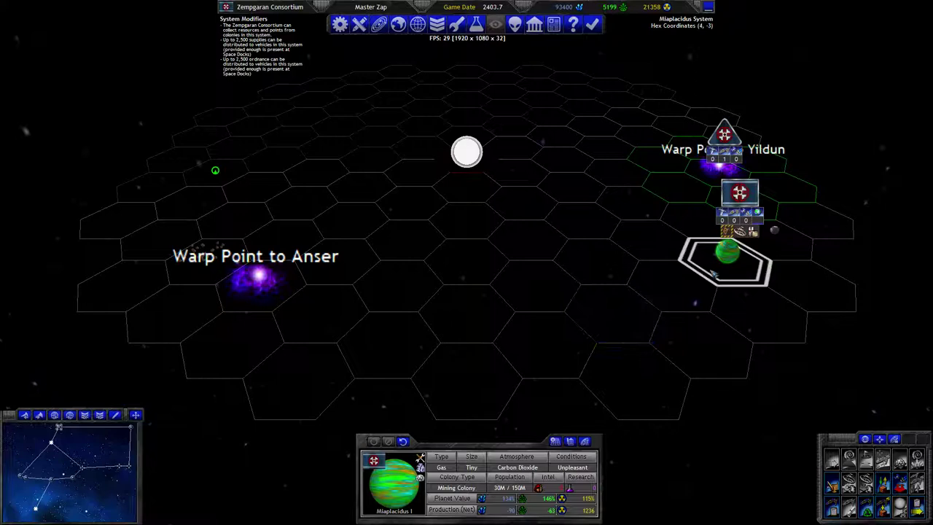
pyautogui.press('F6')
pyautogui.press('Escape')
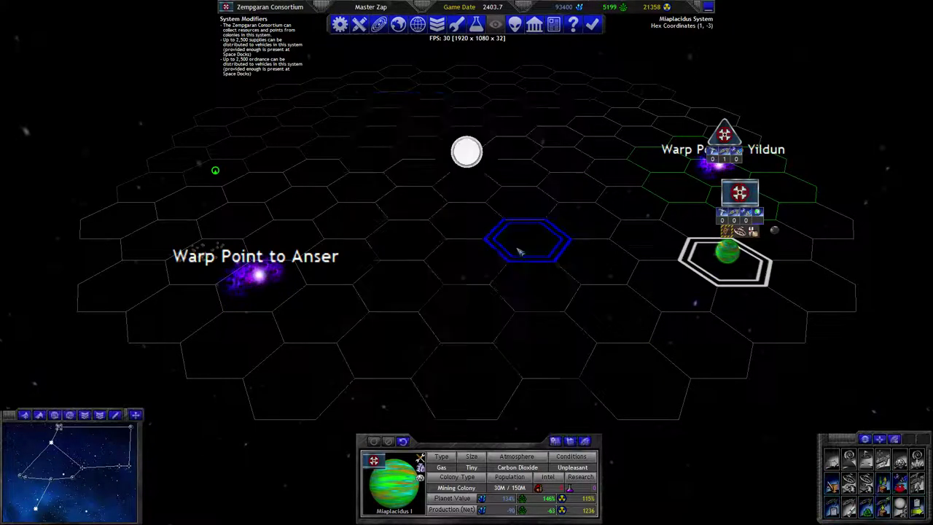
pyautogui.press('F7')
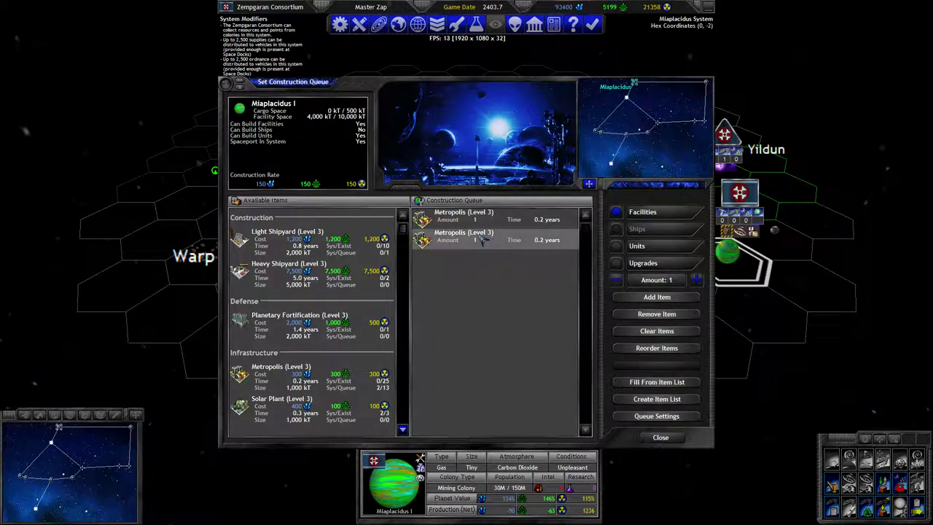
pyautogui.press('Escape')
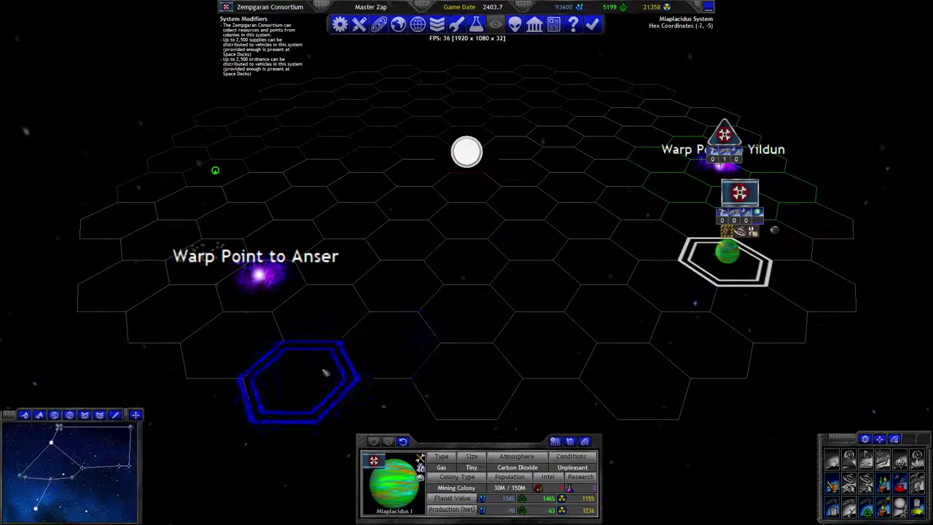
# Travel the map via Yildun and Anser to Alsuhail and select the Alsuhail III hex.
pyautogui.press('Tab')
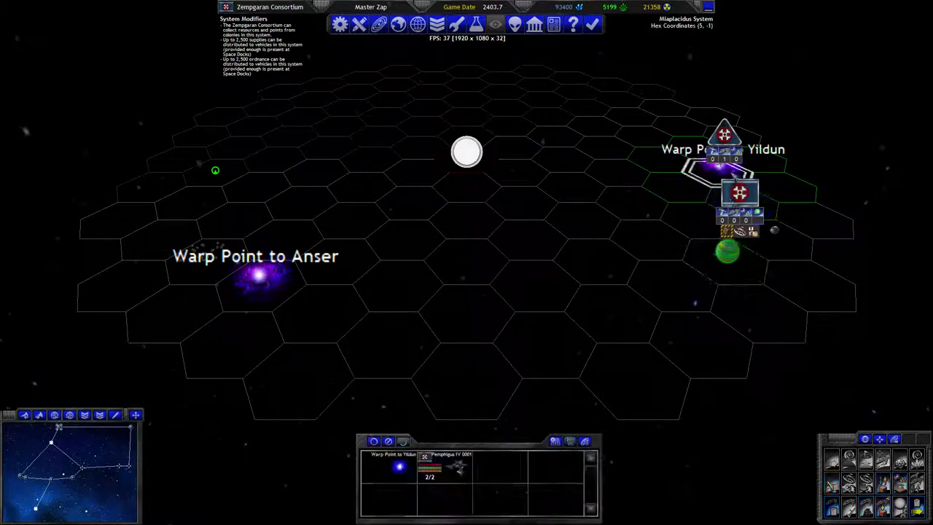
pyautogui.click(132, 431)
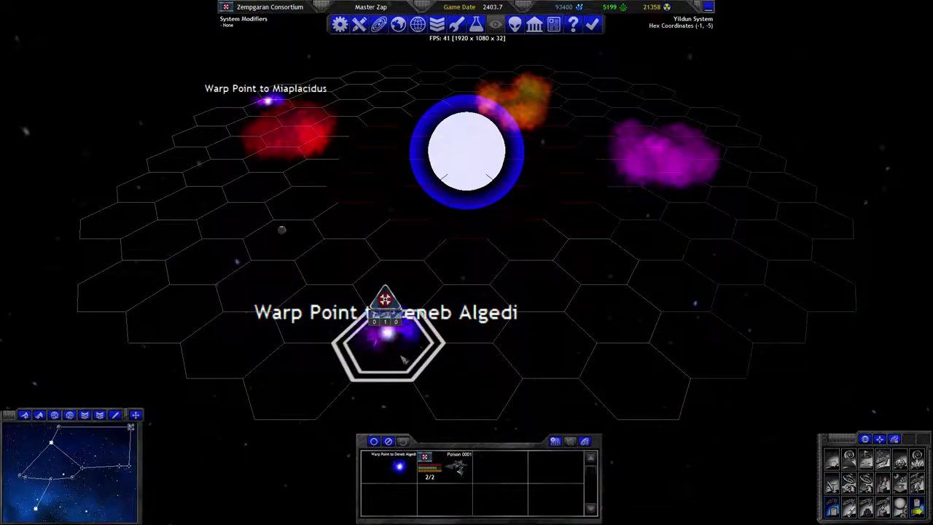
pyautogui.click(53, 443)
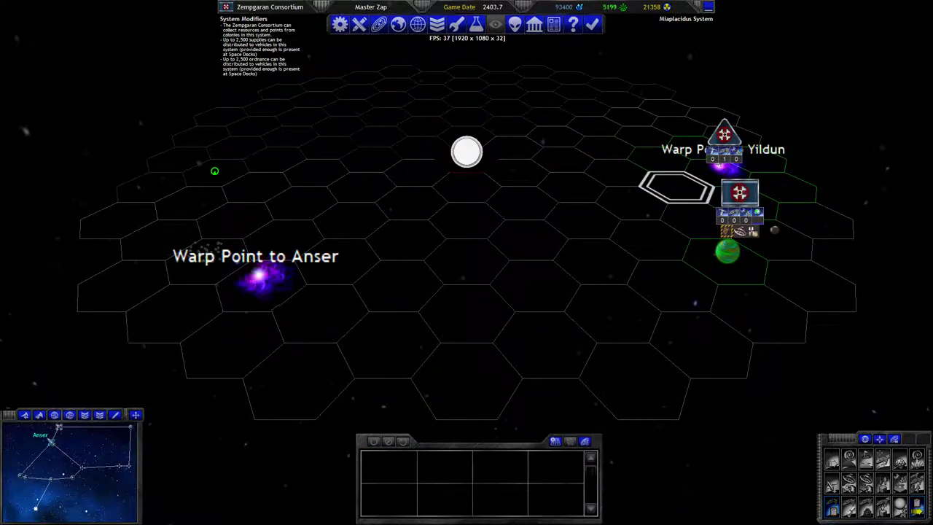
pyautogui.click(55, 431)
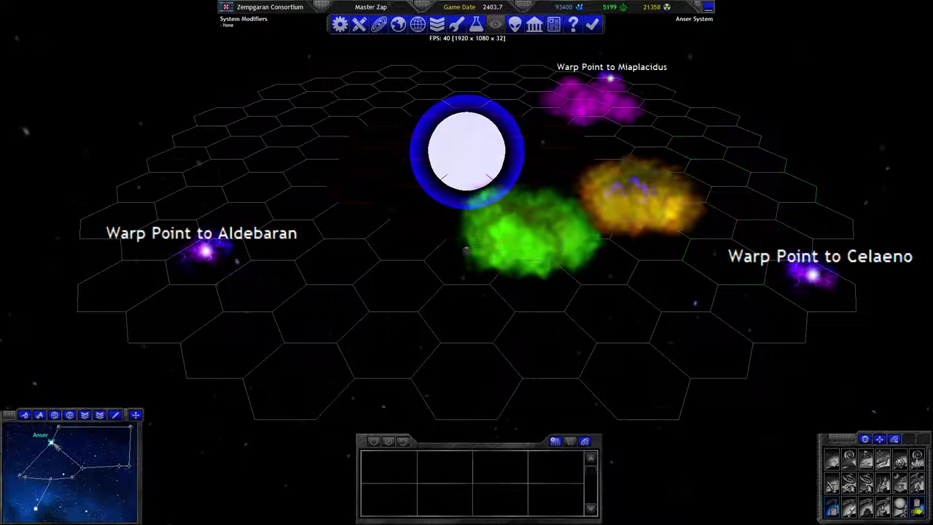
pyautogui.click(25, 474)
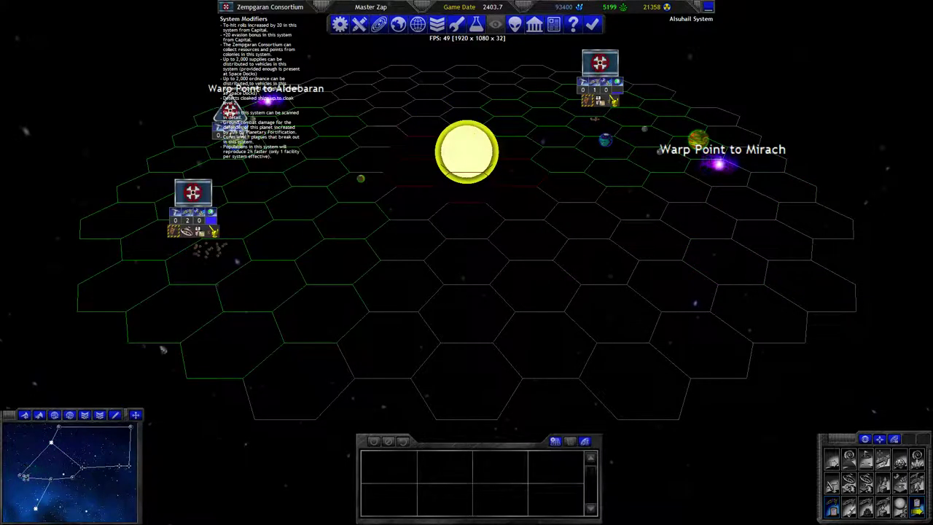
pyautogui.click(594, 130)
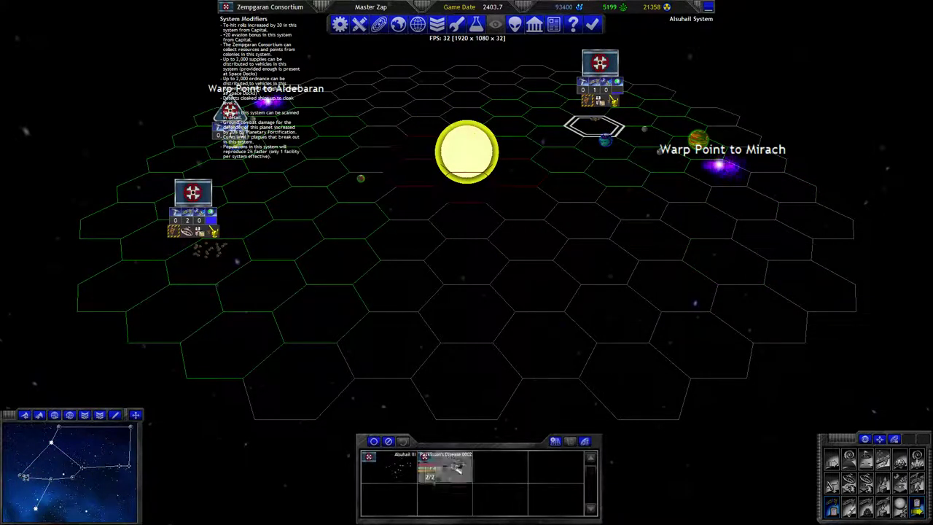
# Send Parkinson's Disease 0001 to a western Alsuhail hex, inspecting Alsuhail IV and moon IV A.
pyautogui.click(447, 471)
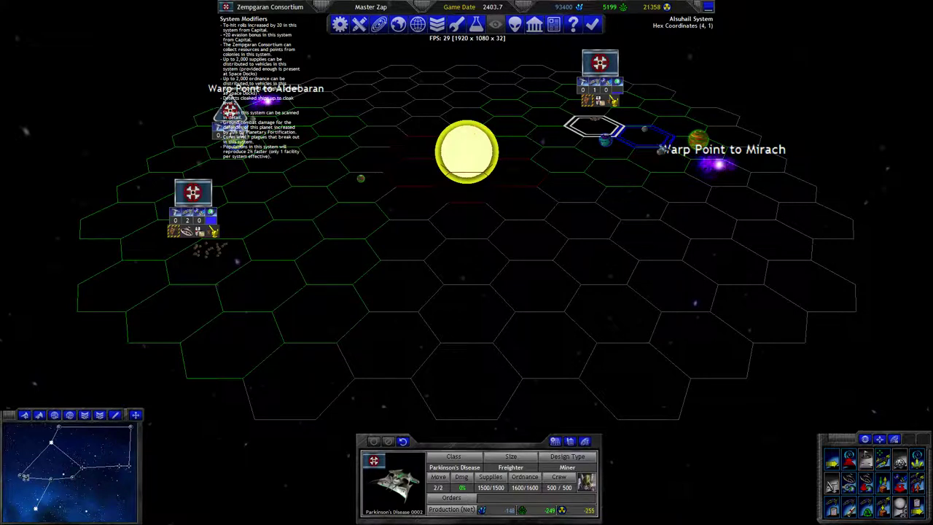
pyautogui.click(233, 145)
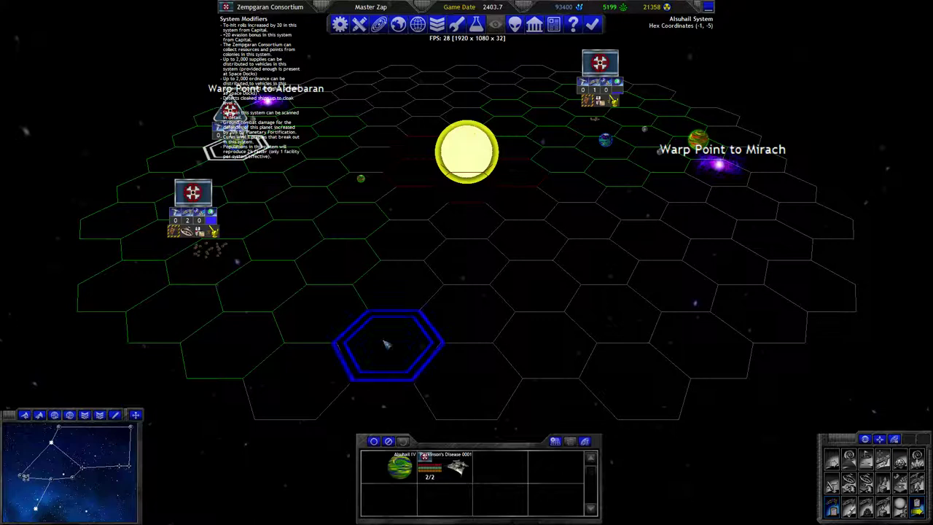
pyautogui.click(394, 482)
pyautogui.click(263, 135)
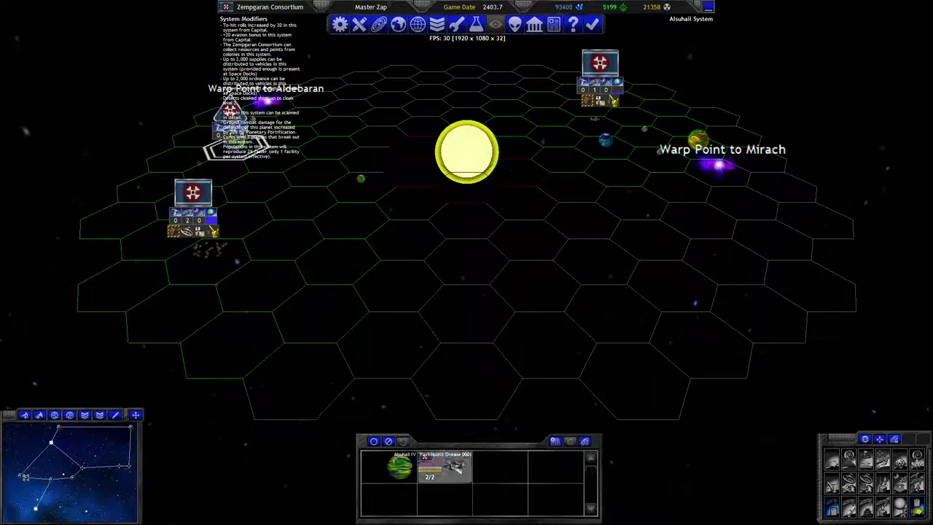
pyautogui.click(445, 458)
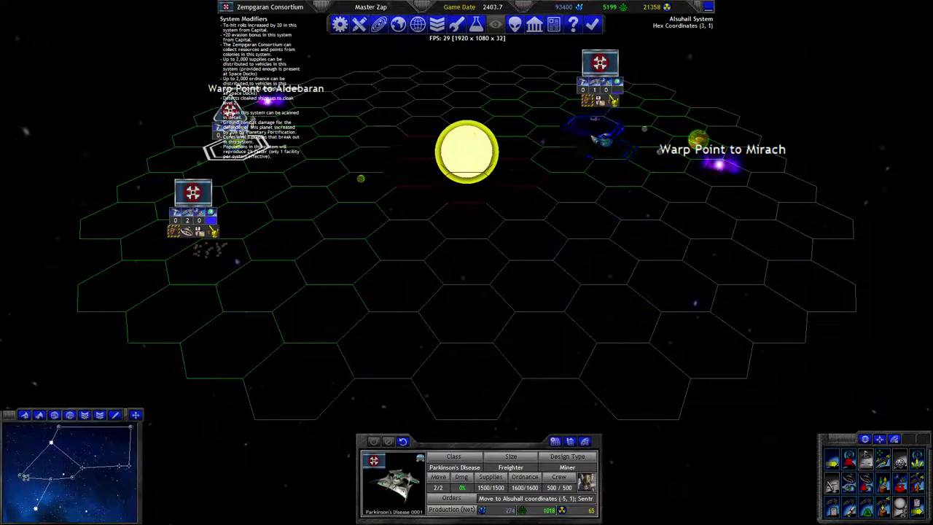
# Send Parkinson's Disease 0002 toward the Mirach warp point, then inspect asteroid colony Alsuhail III.
pyautogui.click(645, 138)
pyautogui.click(697, 146)
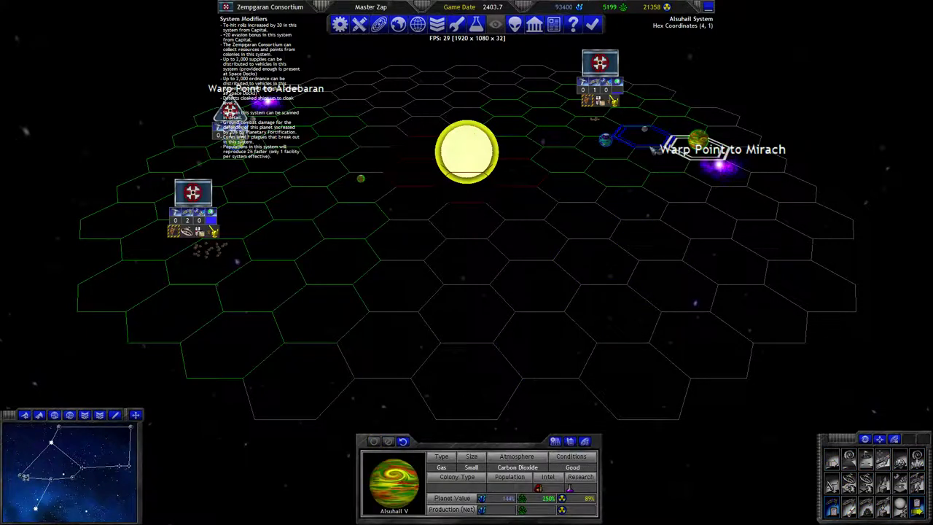
pyautogui.click(594, 130)
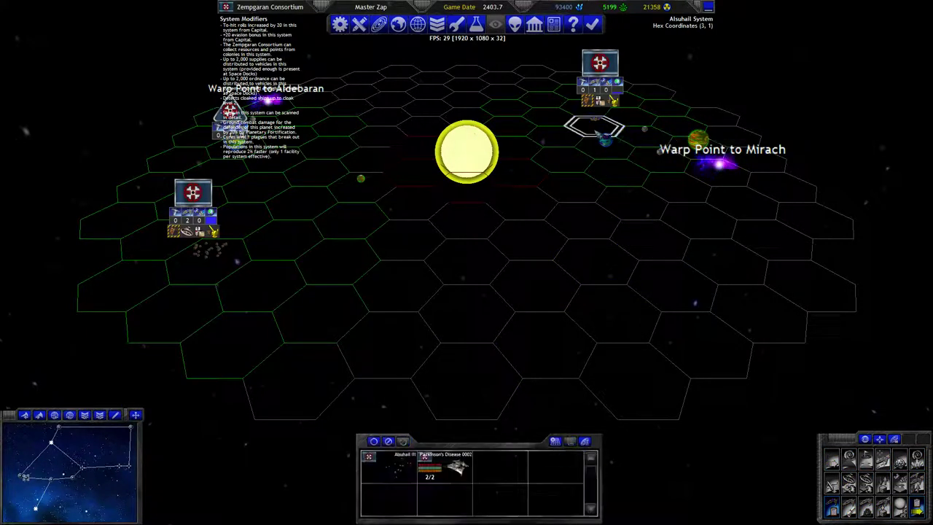
pyautogui.click(447, 470)
pyautogui.rightClick(718, 162)
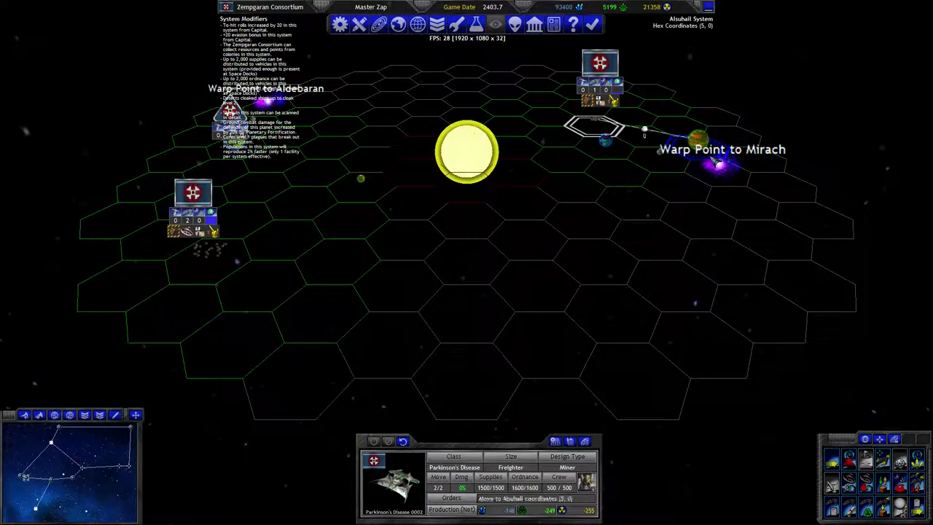
pyautogui.click(619, 179)
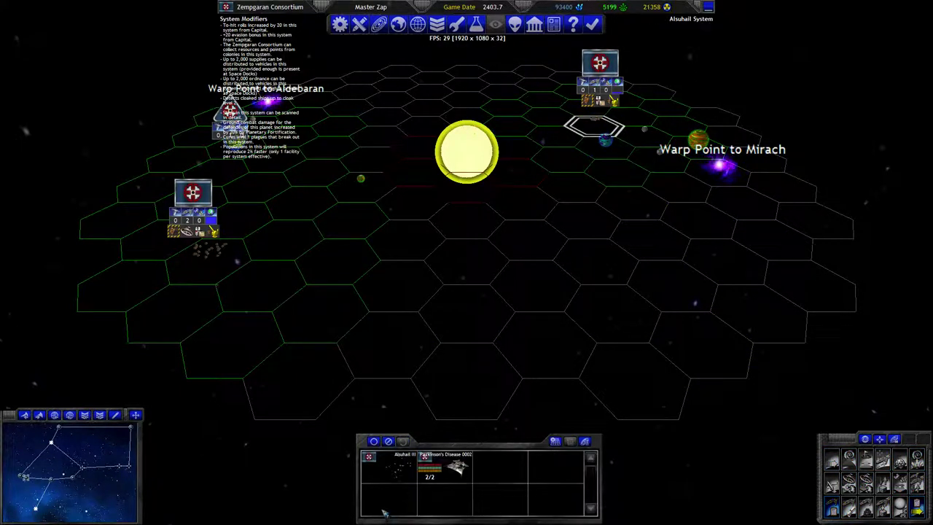
pyautogui.doubleClick(394, 481)
pyautogui.press('Escape')
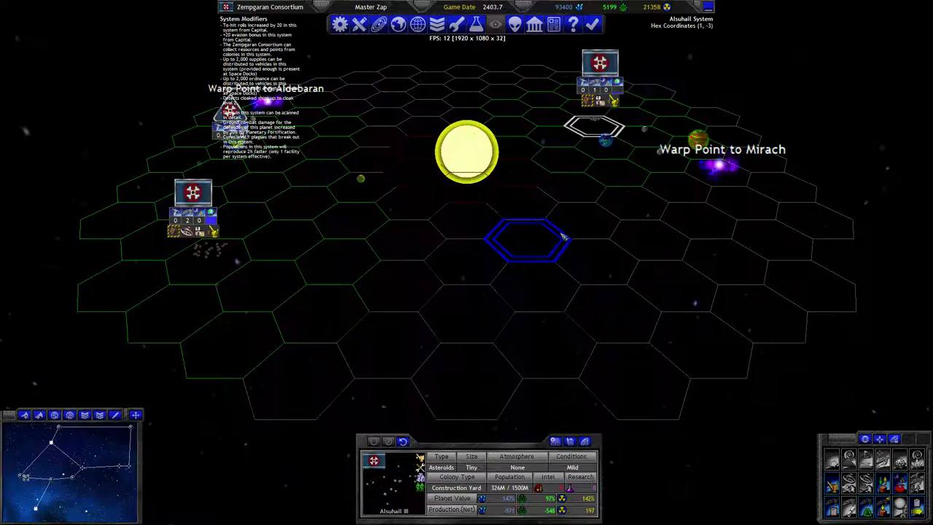
pyautogui.doubleClick(554, 235)
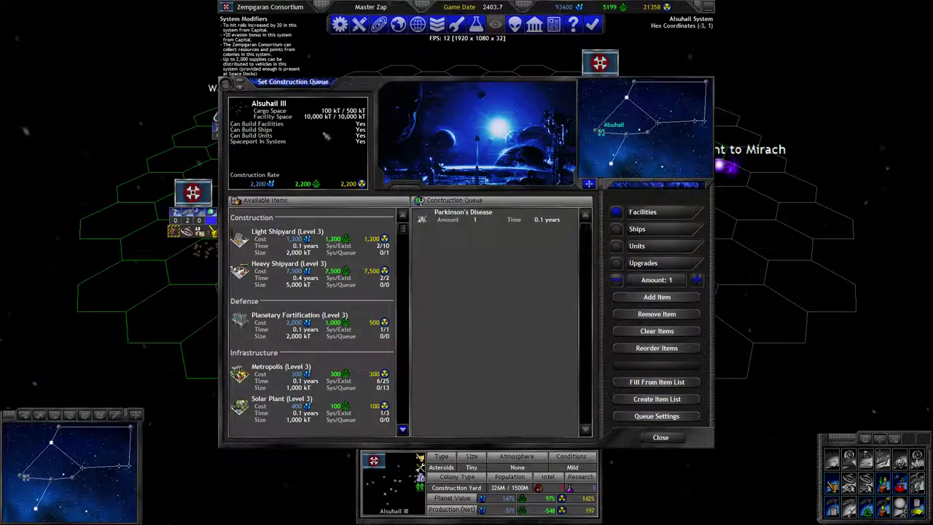
pyautogui.doubleClick(326, 137)
pyautogui.click(485, 178)
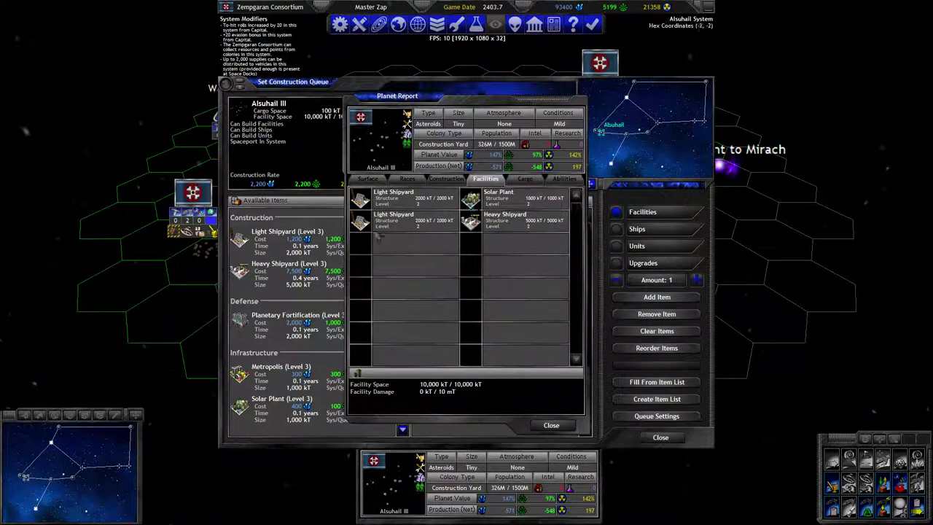
pyautogui.click(552, 425)
pyautogui.click(661, 437)
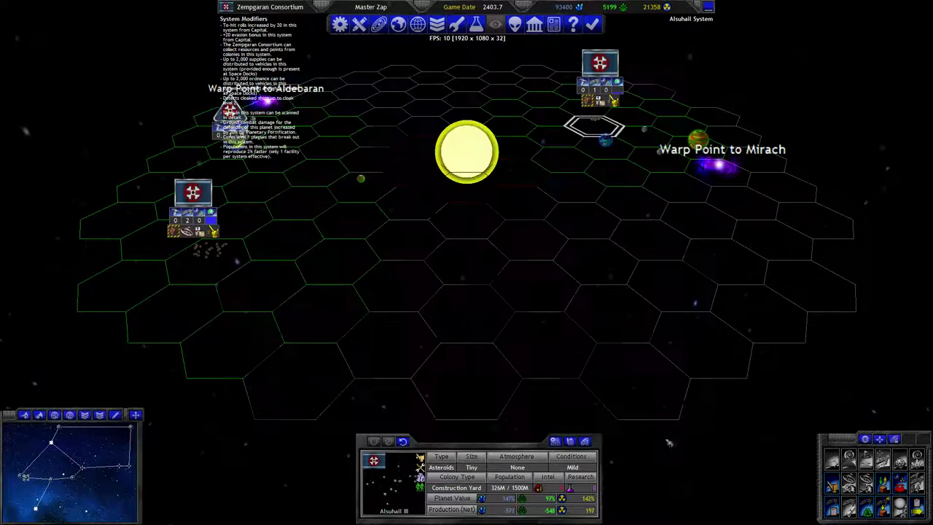
pyautogui.click(832, 483)
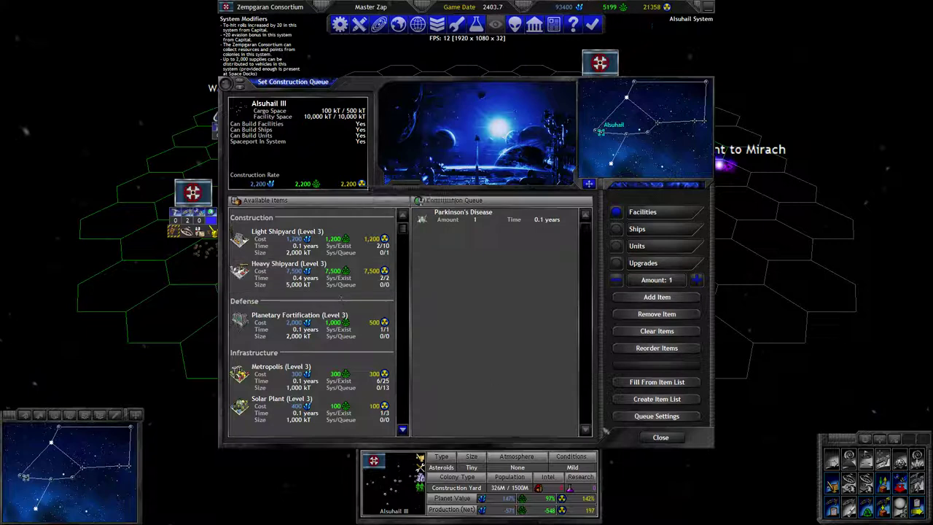
pyautogui.click(661, 437)
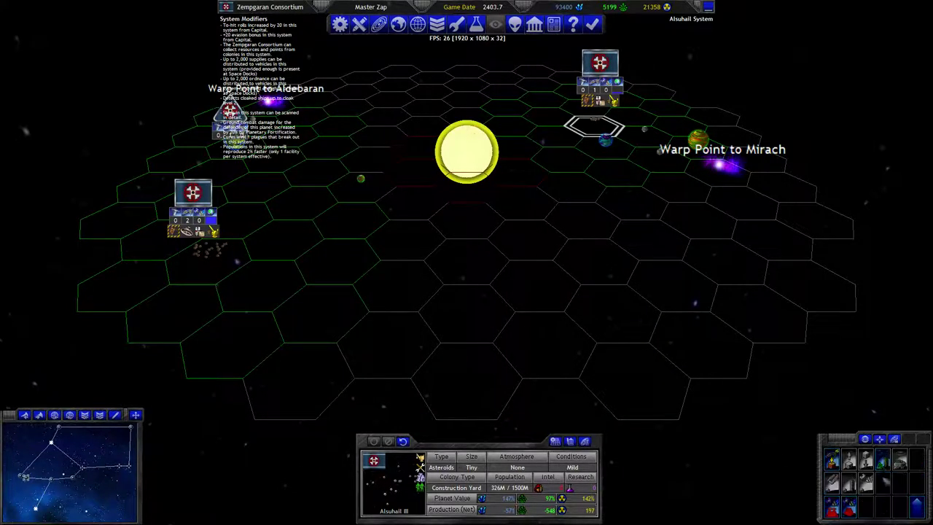
# Scrap Alsuhail III's Light Shipyard and Solar Plant, then queue a Heavy Shipyard (Level 3).
pyautogui.click(884, 462)
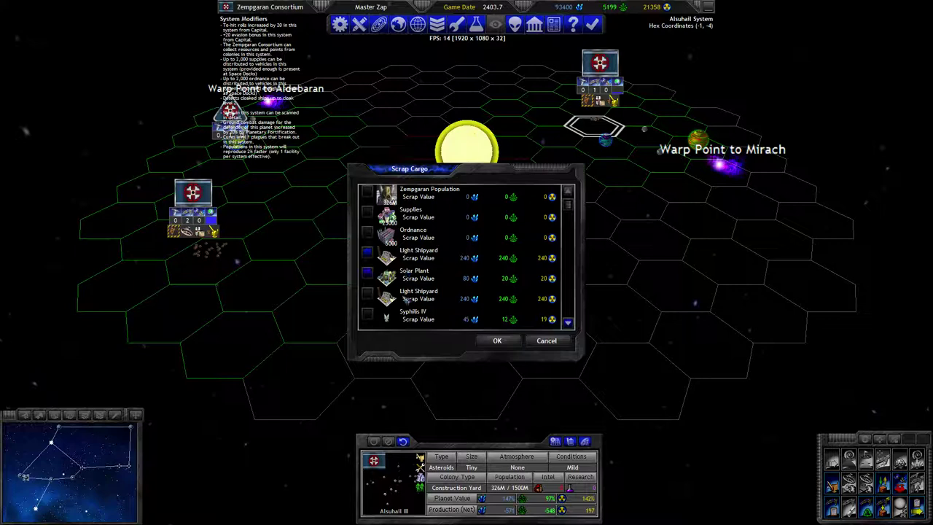
pyautogui.click(498, 340)
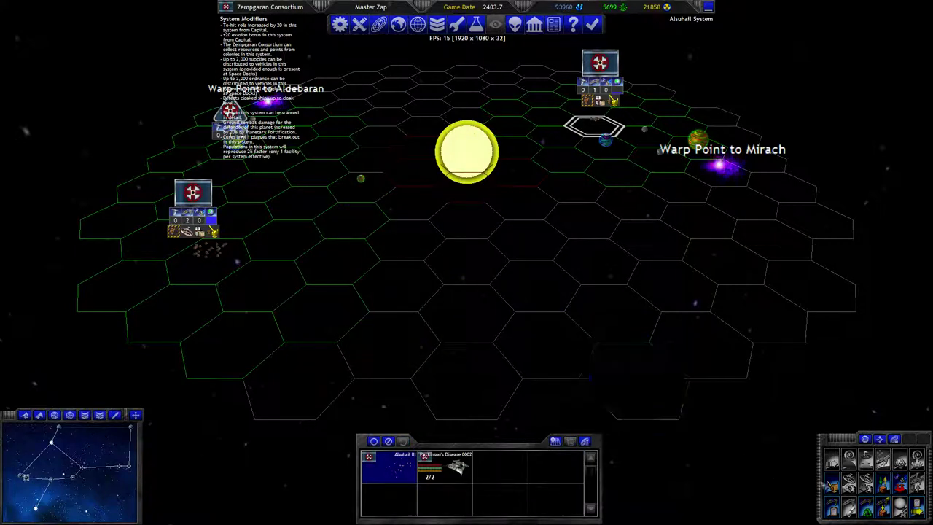
pyautogui.click(832, 484)
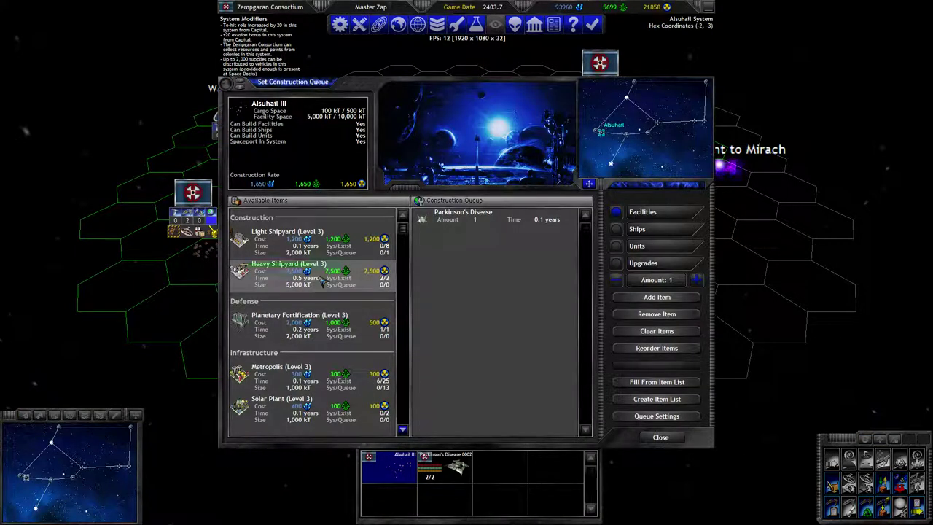
pyautogui.doubleClick(291, 274)
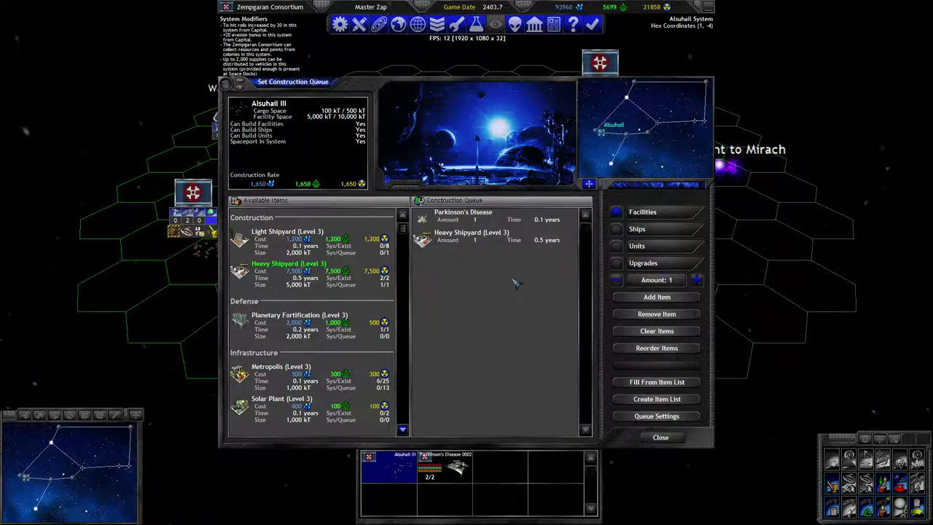
pyautogui.press('Escape')
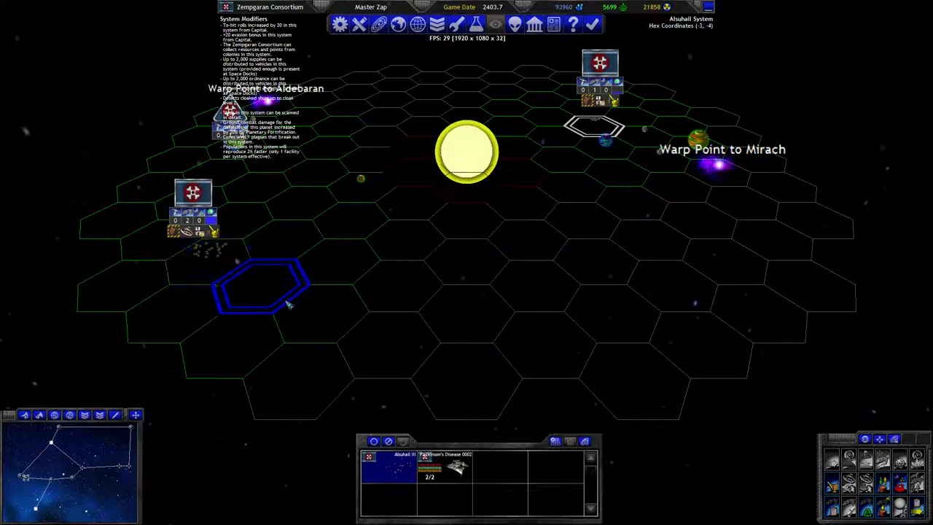
# Pick Heart Disease III 0001 and review Alsuhail VI's queue, Hospital Ship item and cargo.
pyautogui.click(208, 257)
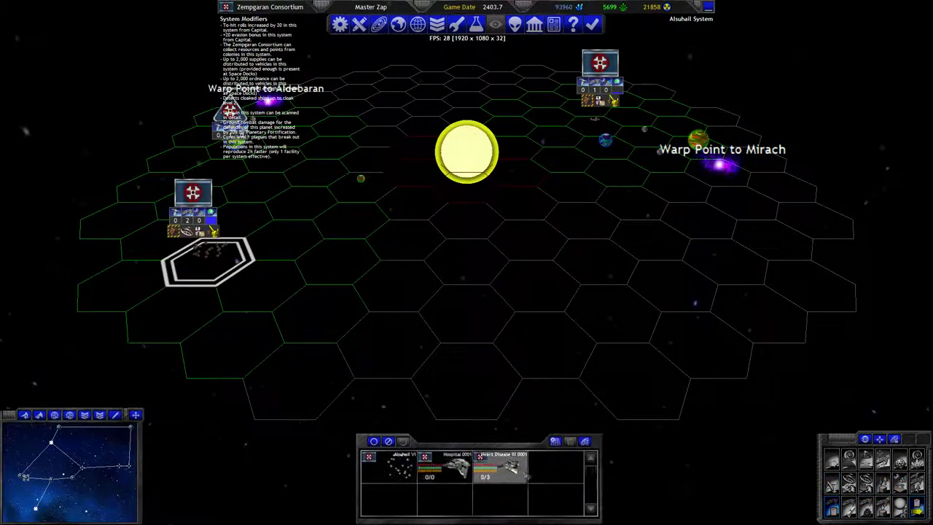
pyautogui.click(503, 466)
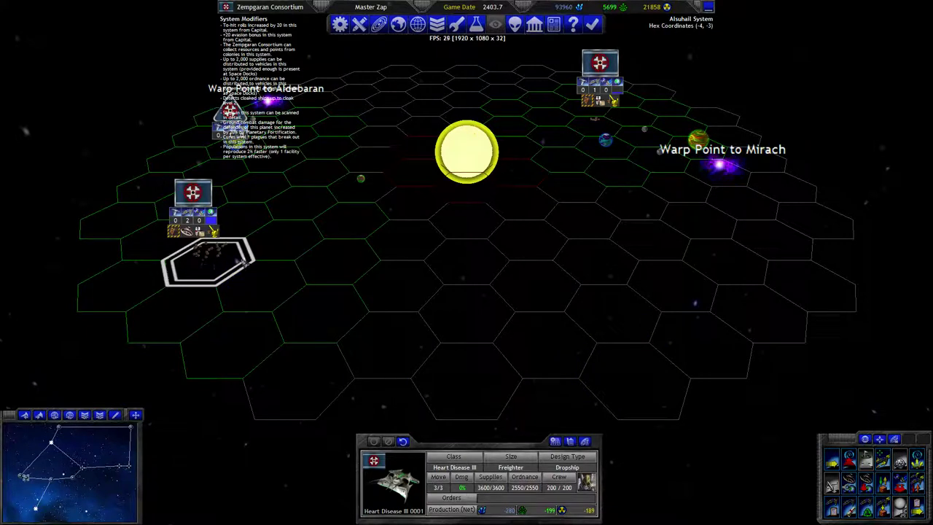
pyautogui.doubleClick(208, 262)
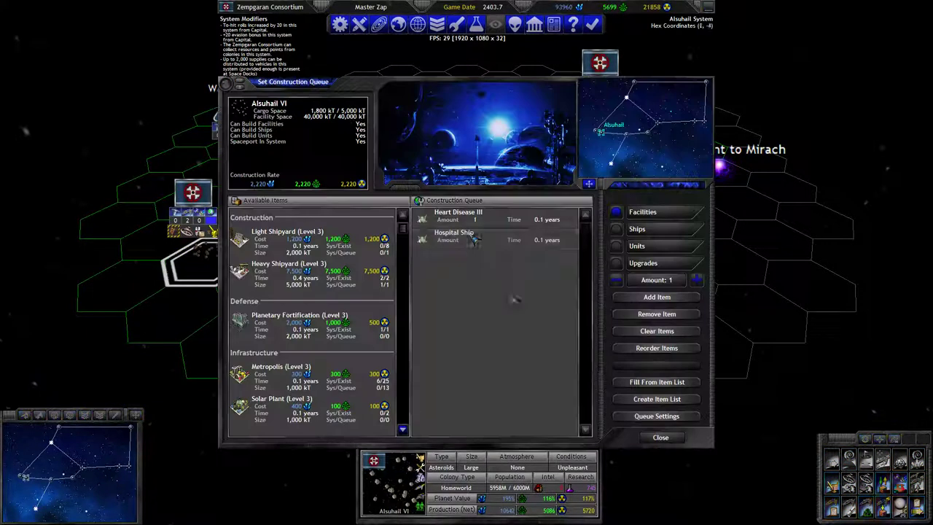
pyautogui.rightClick(474, 239)
pyautogui.click(459, 237)
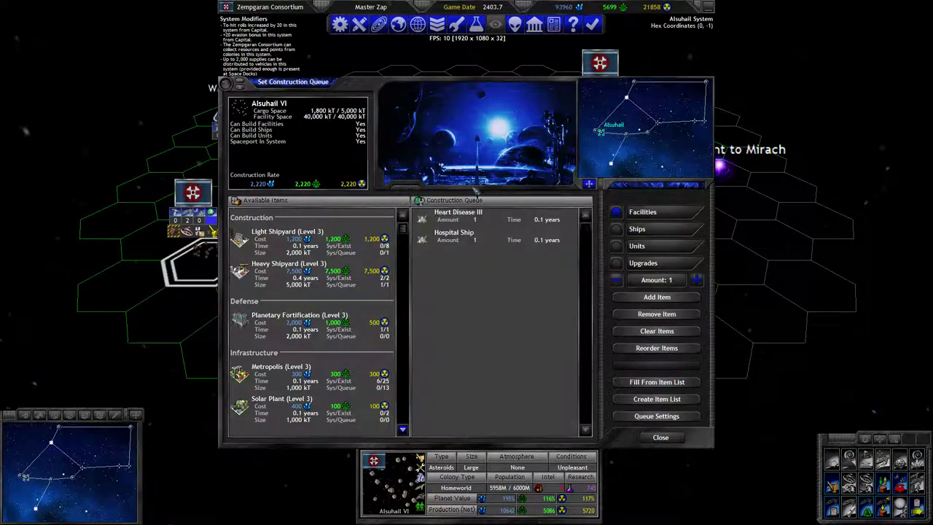
pyautogui.rightClick(460, 237)
pyautogui.click(523, 179)
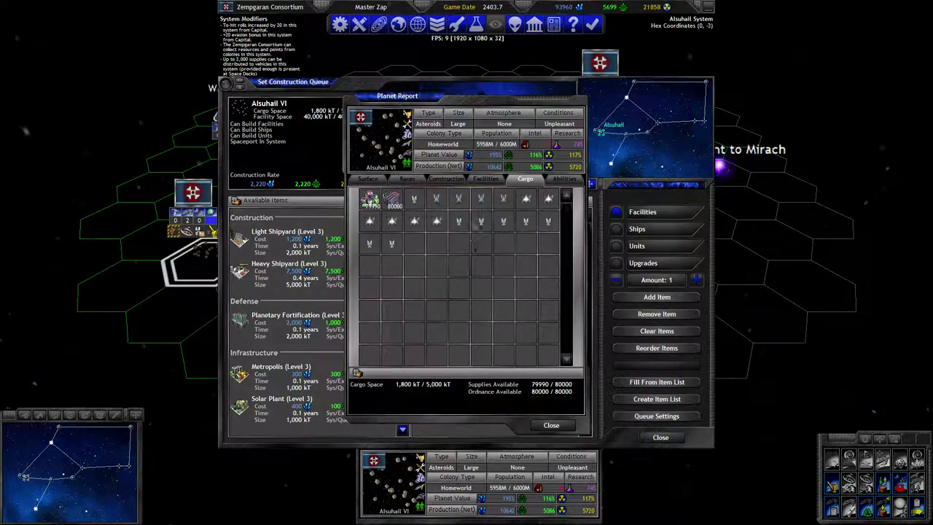
pyautogui.press('Escape')
pyautogui.press('Escape')
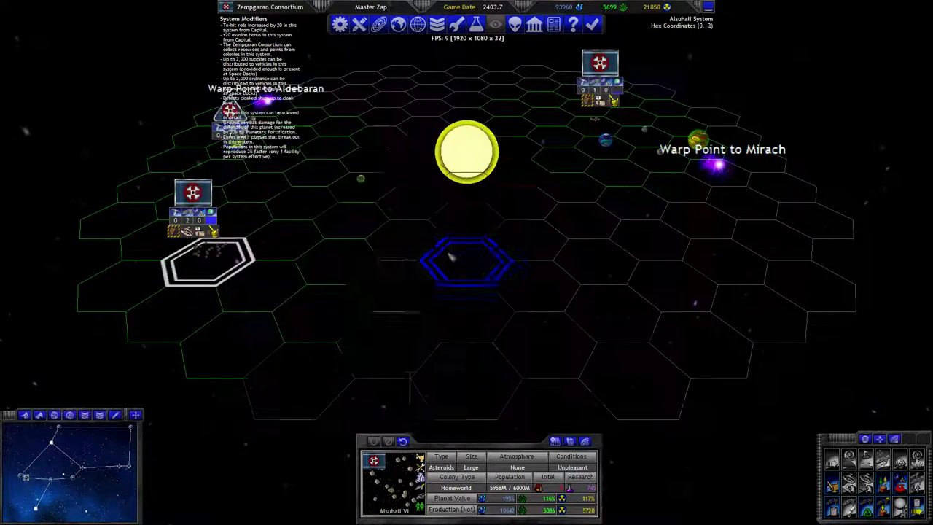
# Order Heart Disease III 0001 to load all troops at Alsuhail VI.
pyautogui.click(212, 267)
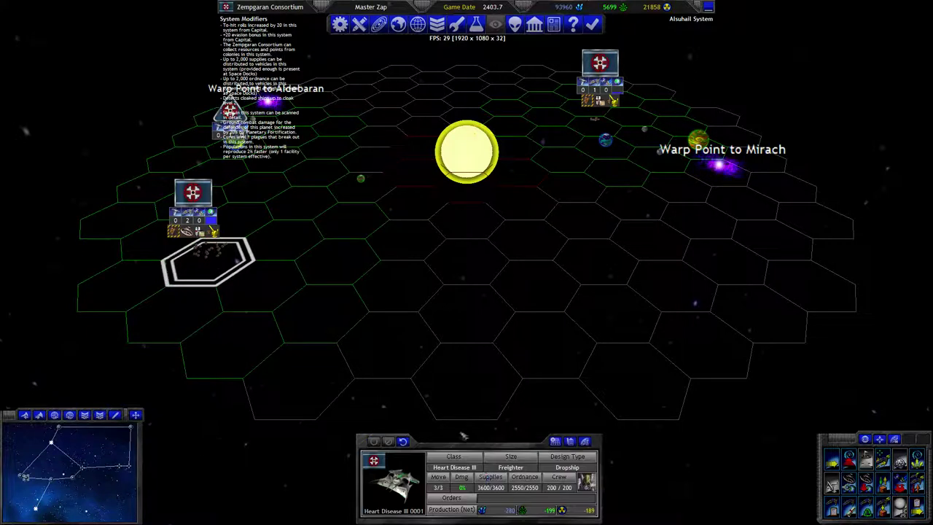
pyautogui.click(850, 485)
pyautogui.click(211, 262)
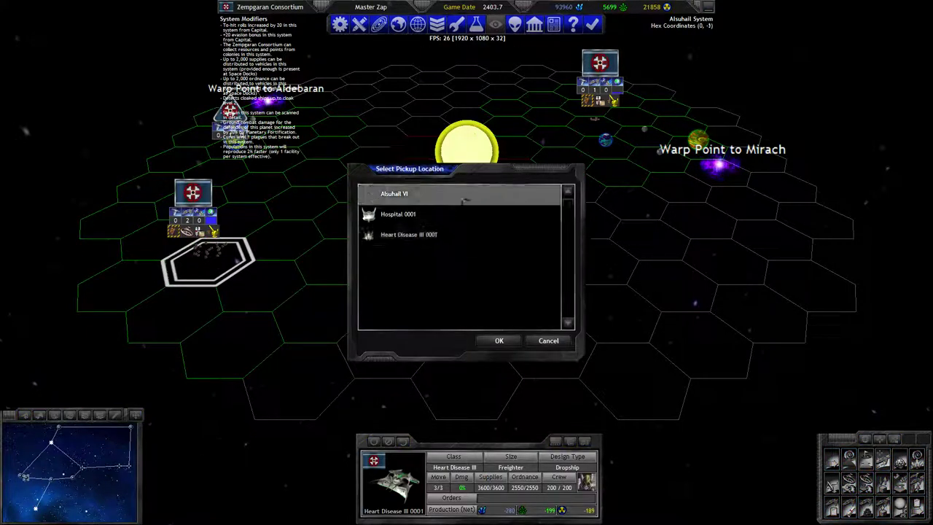
pyautogui.doubleClick(460, 232)
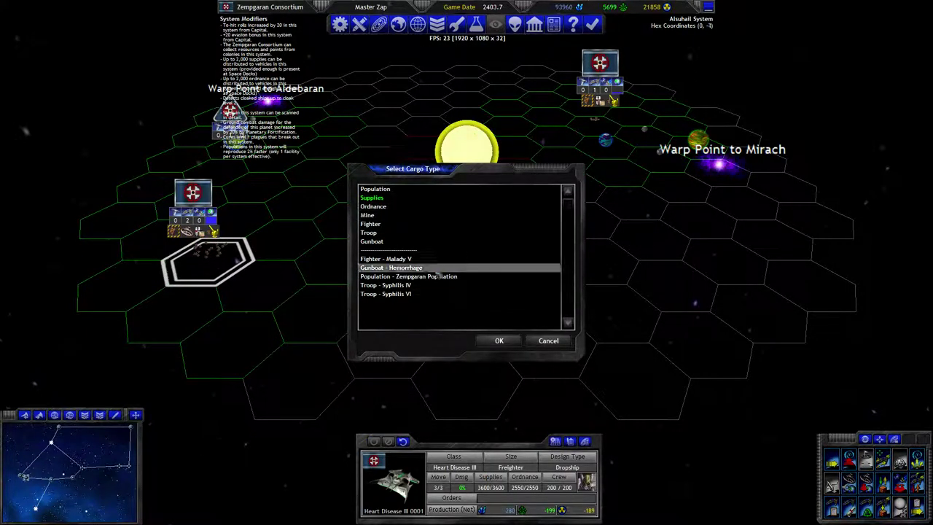
pyautogui.doubleClick(436, 233)
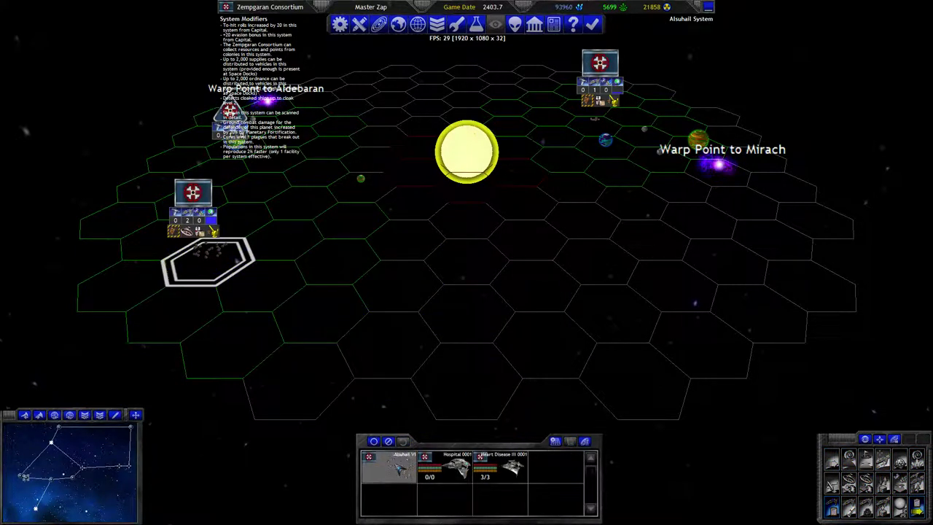
pyautogui.doubleClick(390, 343)
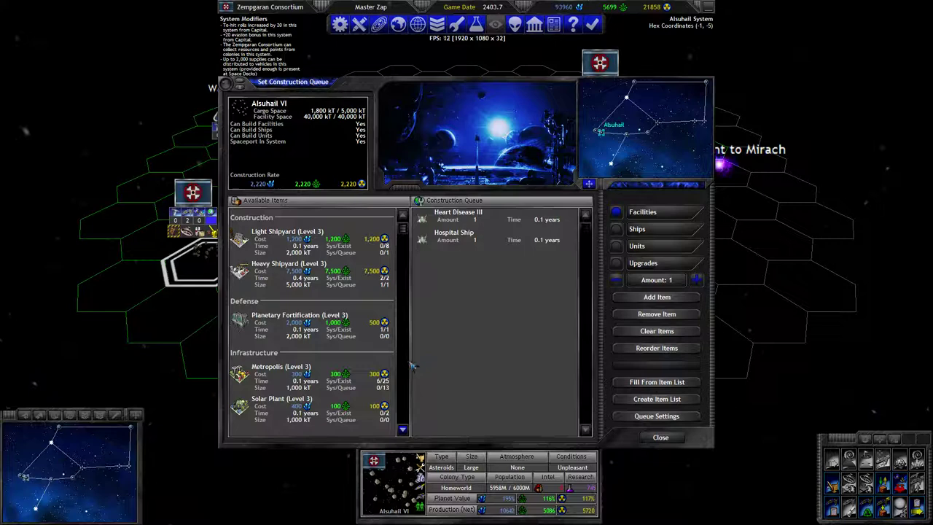
# Jump to Pleione and check the empty cargo holds of Pleione II and Pleione I.
pyautogui.press('Escape')
pyautogui.click(182, 262)
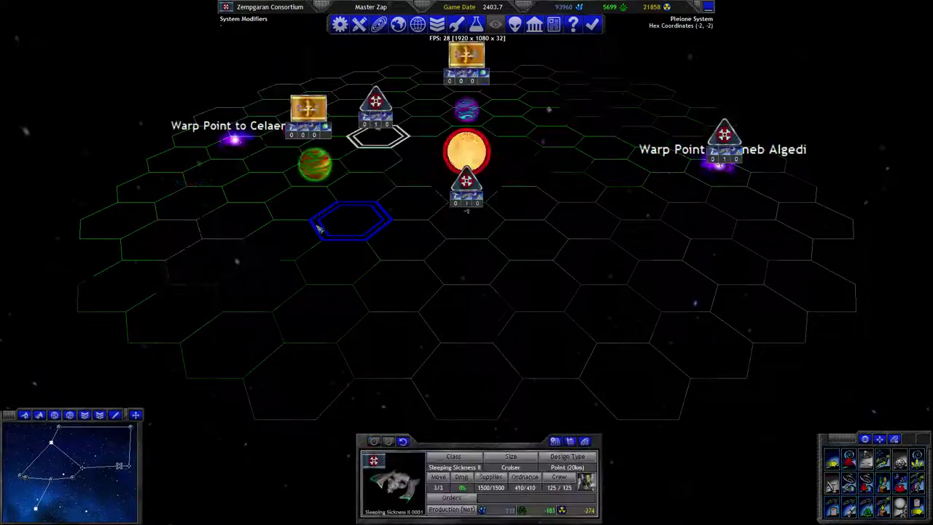
pyautogui.click(481, 146)
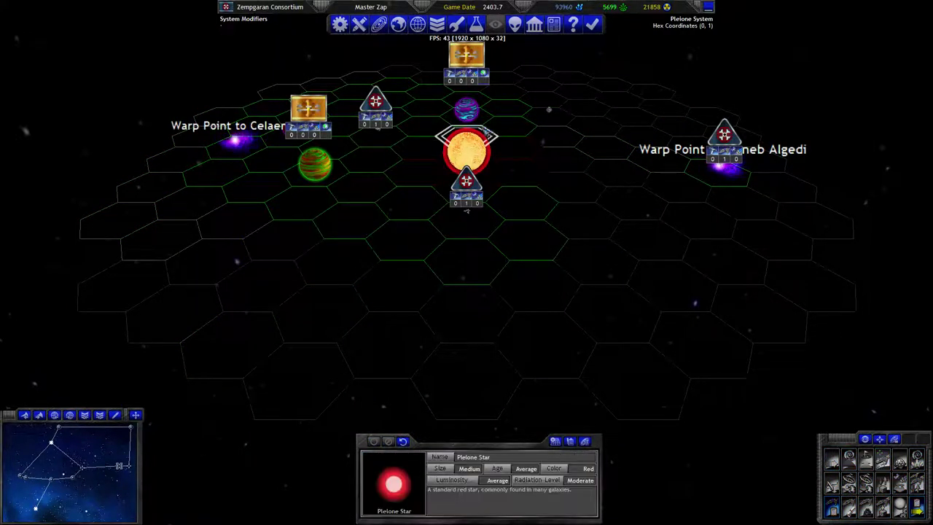
pyautogui.doubleClick(467, 109)
pyautogui.click(527, 180)
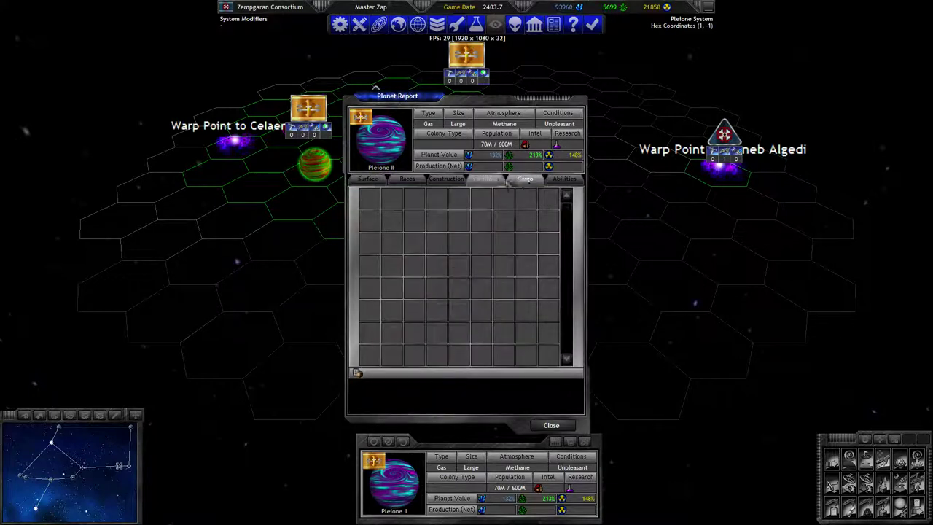
pyautogui.press('Escape')
pyautogui.click(315, 166)
pyautogui.doubleClick(315, 166)
pyautogui.click(526, 180)
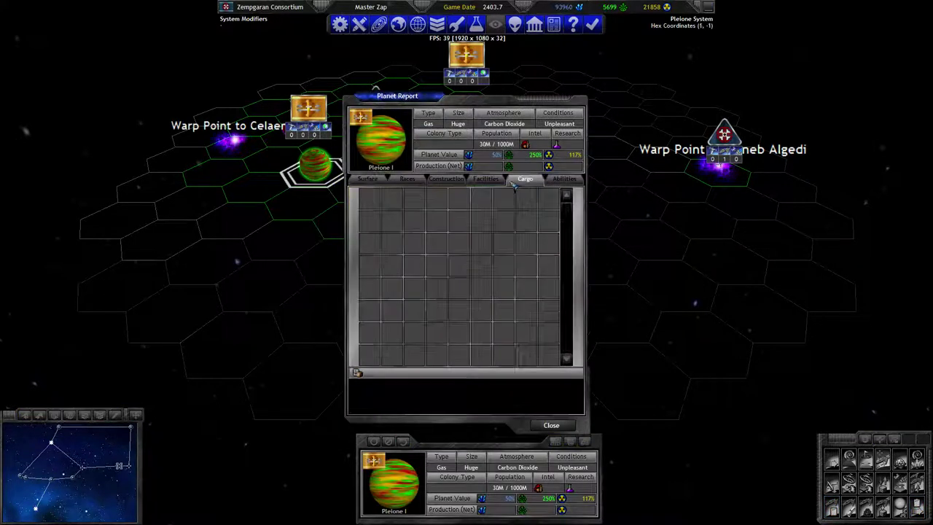
pyautogui.press('Escape')
# Jump to Celaeno and check Celaeno IV's cargo and facilities.
pyautogui.doubleClick(83, 467)
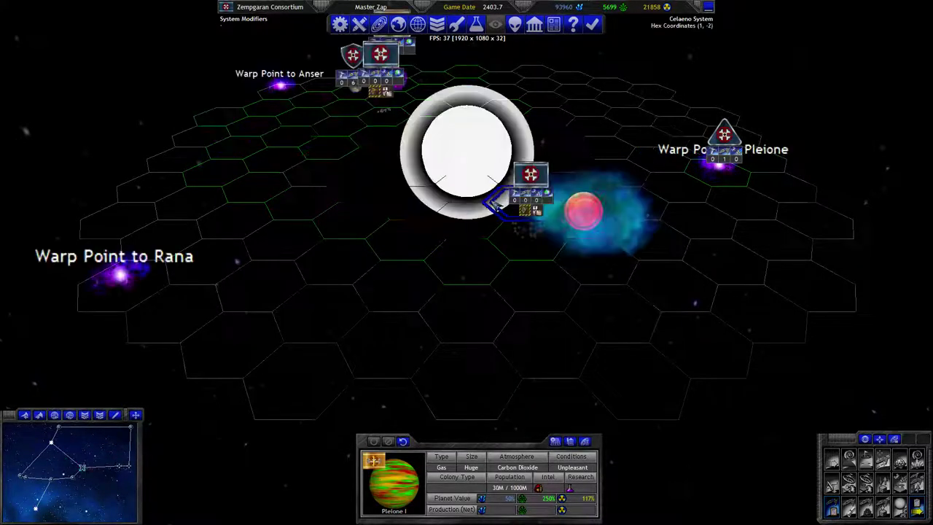
pyautogui.doubleClick(394, 481)
pyautogui.click(527, 180)
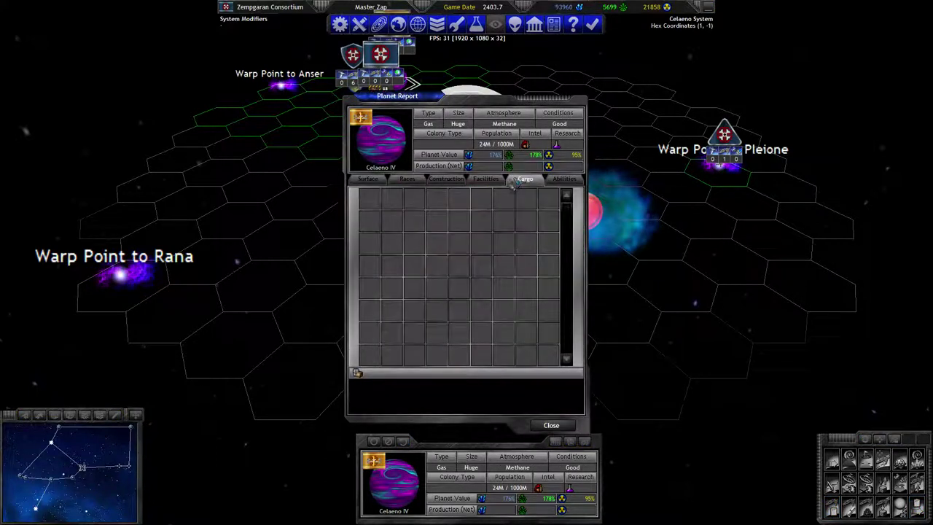
pyautogui.click(486, 179)
pyautogui.press('Escape')
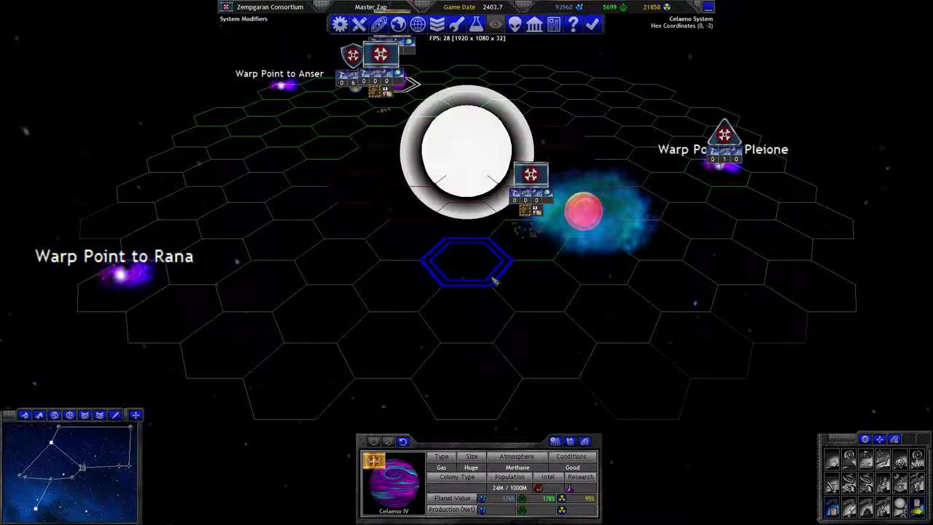
# Select Beta Fleet near the Anser warp point and view its details and order options.
pyautogui.click(369, 81)
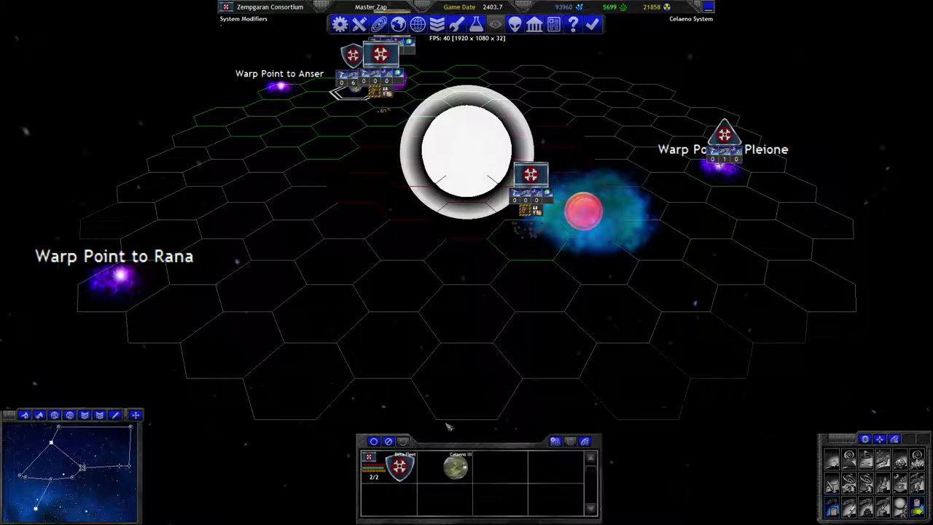
pyautogui.click(399, 467)
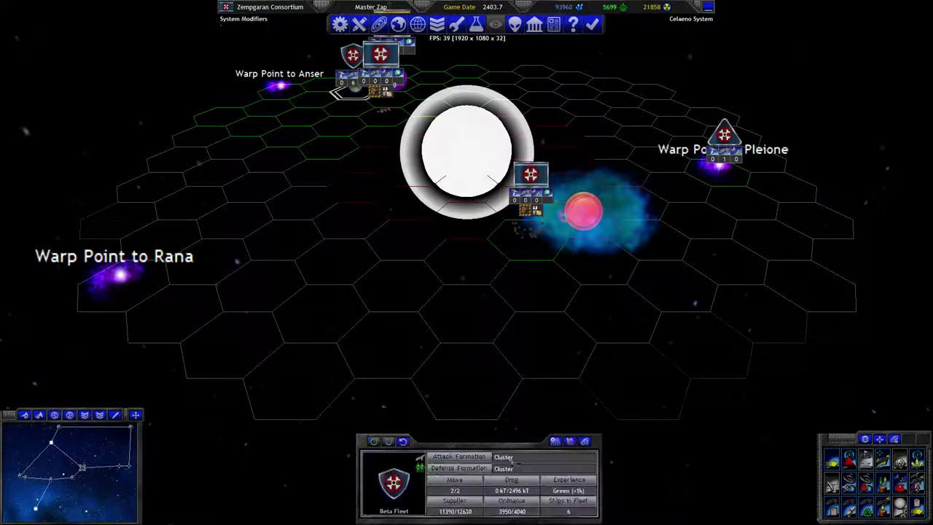
pyautogui.rightClick(484, 406)
pyautogui.click(467, 361)
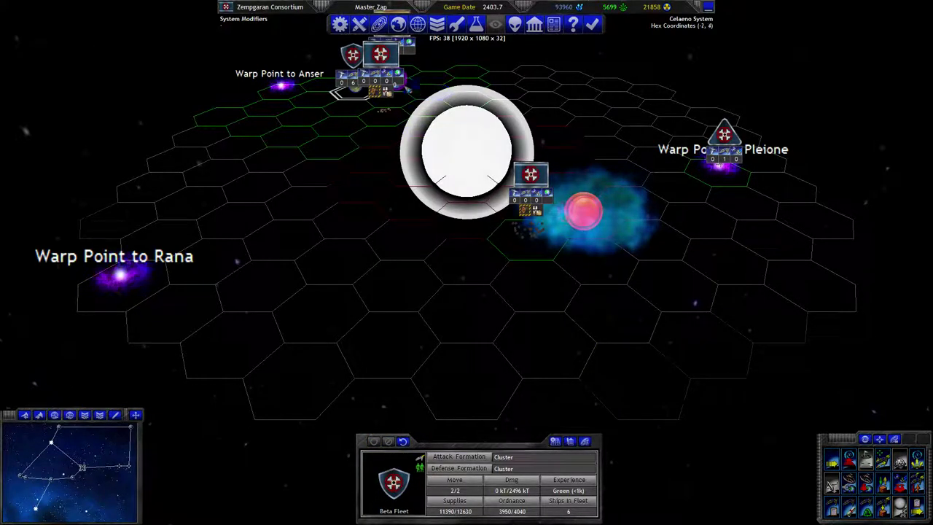
# Move the Sleeping Sickness II cruiser to Pleione coordinates (-2, 1).
pyautogui.click(467, 153)
pyautogui.click(82, 467)
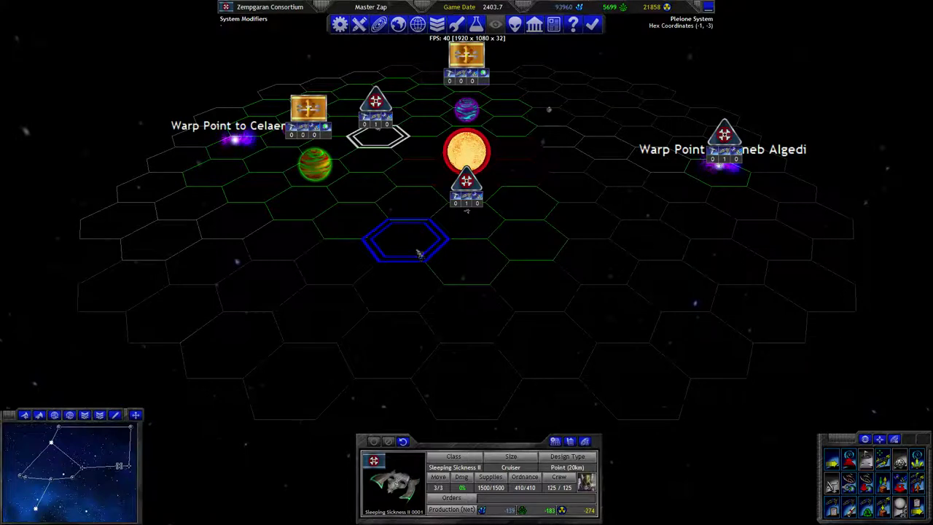
pyautogui.click(419, 252)
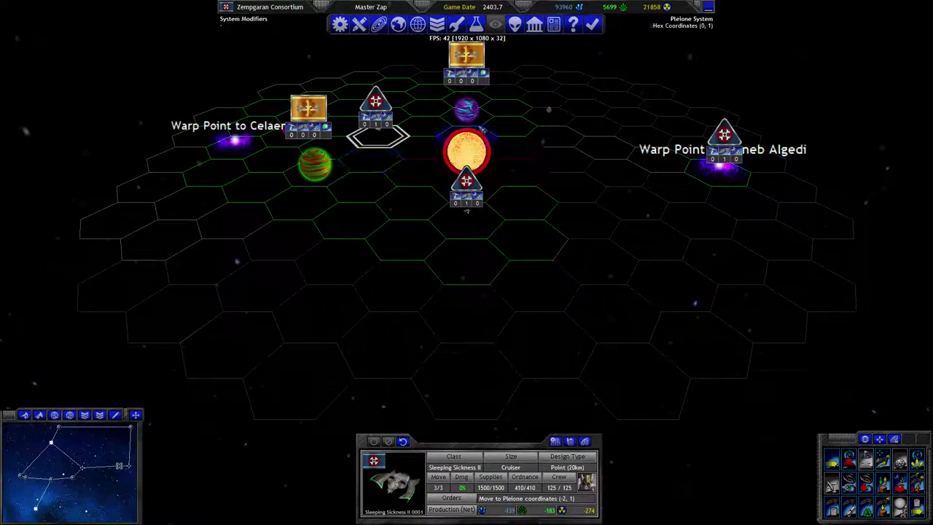
# Select destroyer Pemphigus IV and view its Deneb Algedi destination.
pyautogui.click(467, 313)
pyautogui.click(467, 219)
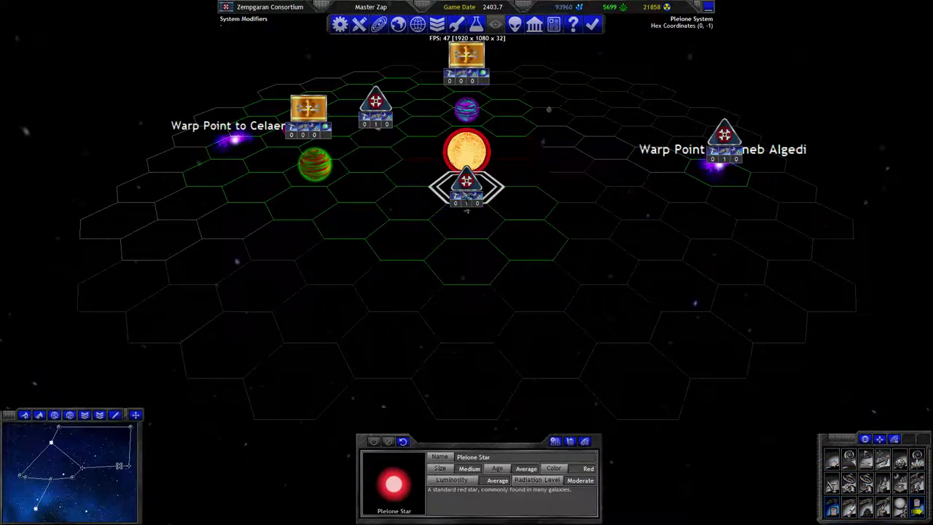
pyautogui.click(129, 464)
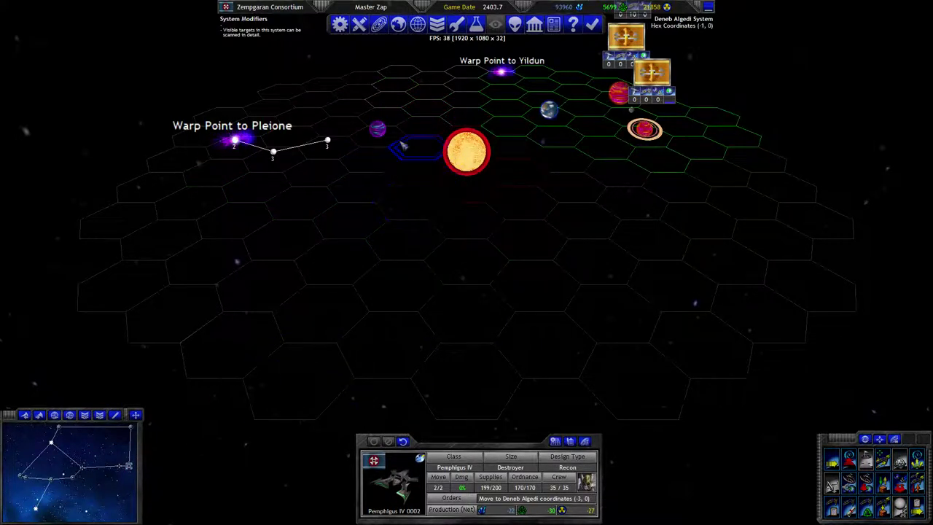
# Cycle the map through Miaplacidus, Anser and Celaeno, then open the event log.
pyautogui.click(67, 447)
pyautogui.click(59, 428)
pyautogui.click(82, 466)
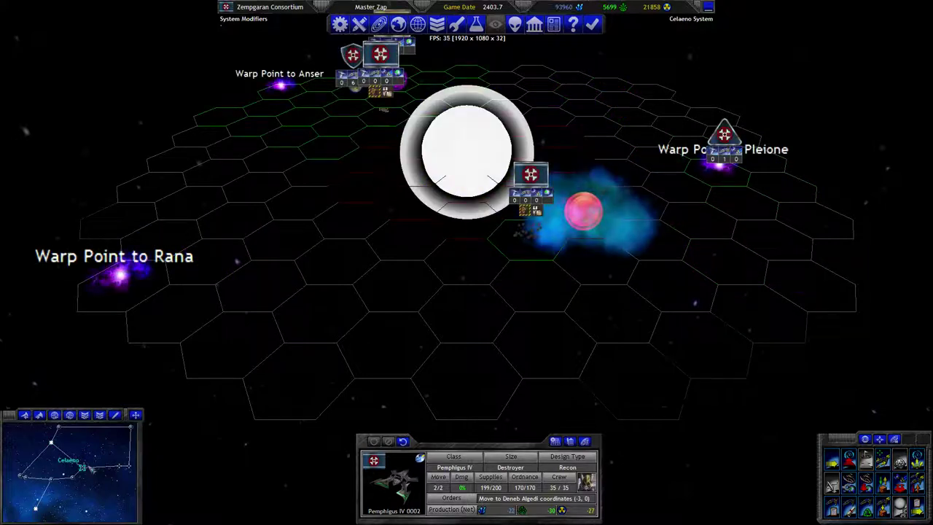
pyautogui.click(553, 24)
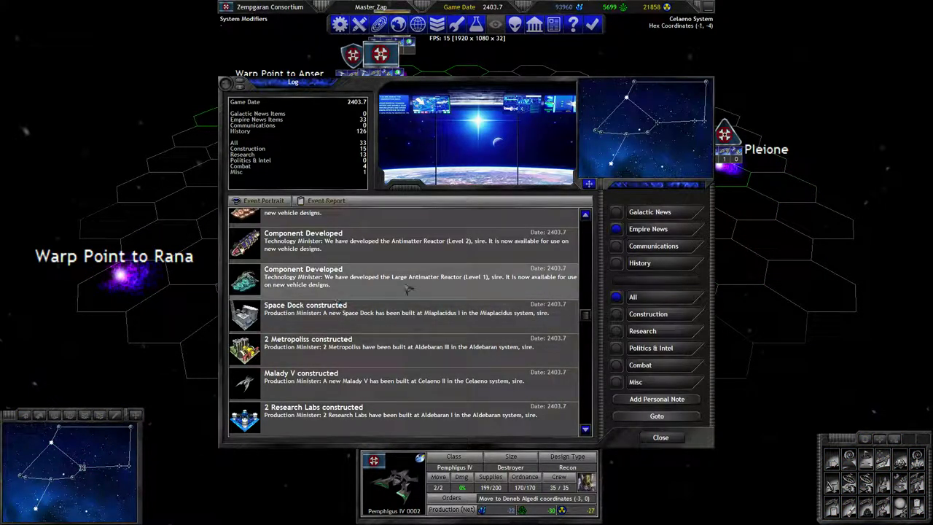
pyautogui.scroll(-2, 445, 288)
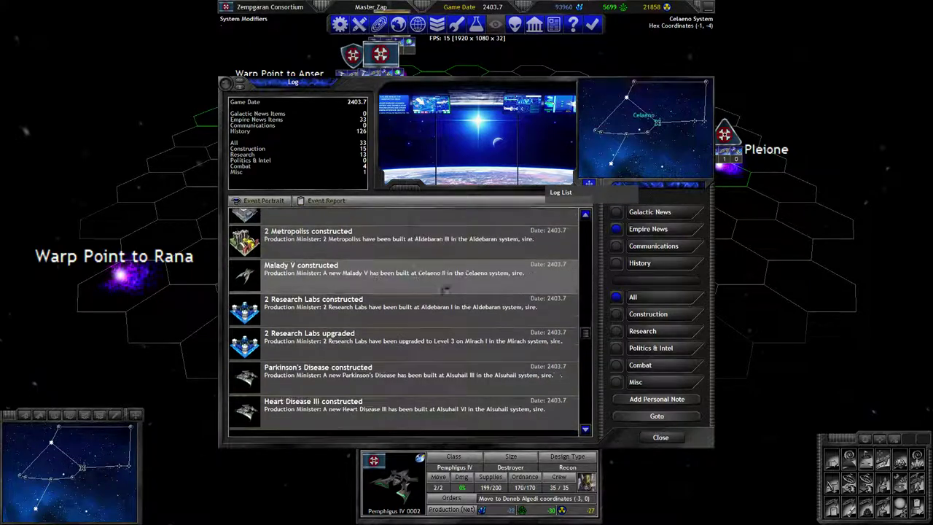
pyautogui.scroll(3, 437, 299)
pyautogui.scroll(3, 430, 306)
pyautogui.scroll(3, 419, 313)
pyautogui.scroll(3, 419, 313)
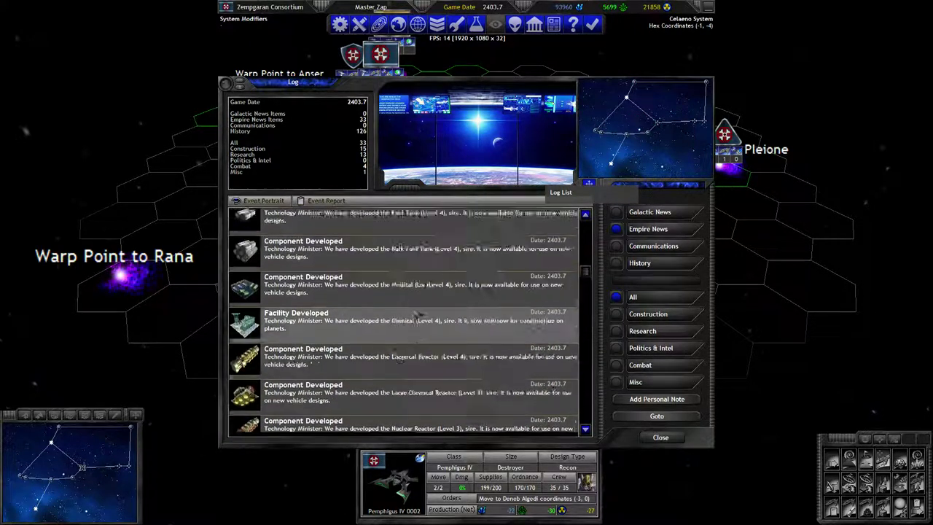
pyautogui.scroll(3, 419, 321)
pyautogui.scroll(3, 419, 335)
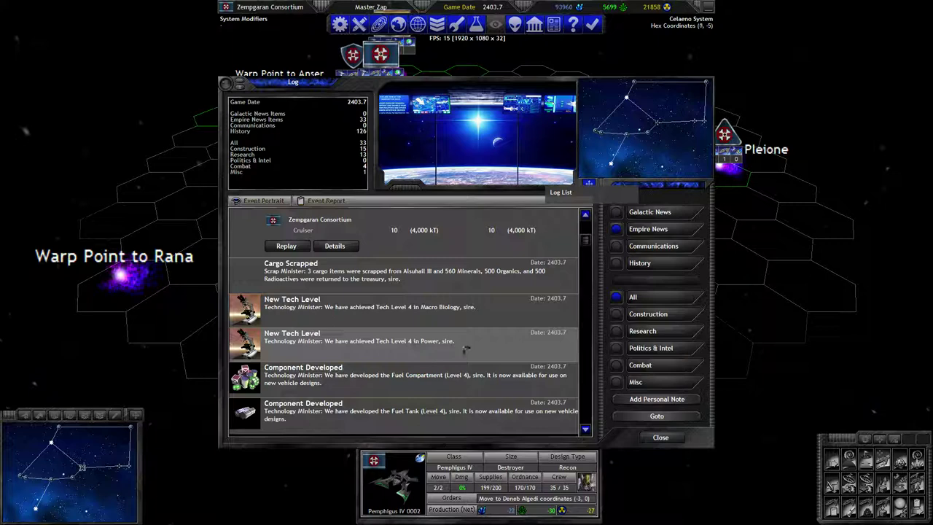
pyautogui.scroll(-2, 420, 348)
pyautogui.scroll(-2, 430, 347)
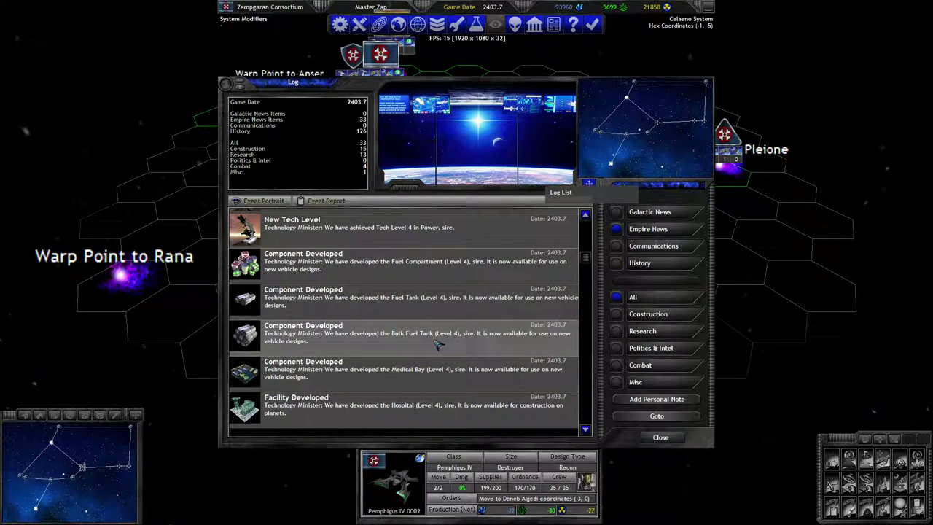
pyautogui.scroll(-1, 419, 350)
# Open Alsuhail VI's construction queue and view the Hospital facility report.
pyautogui.press('Escape')
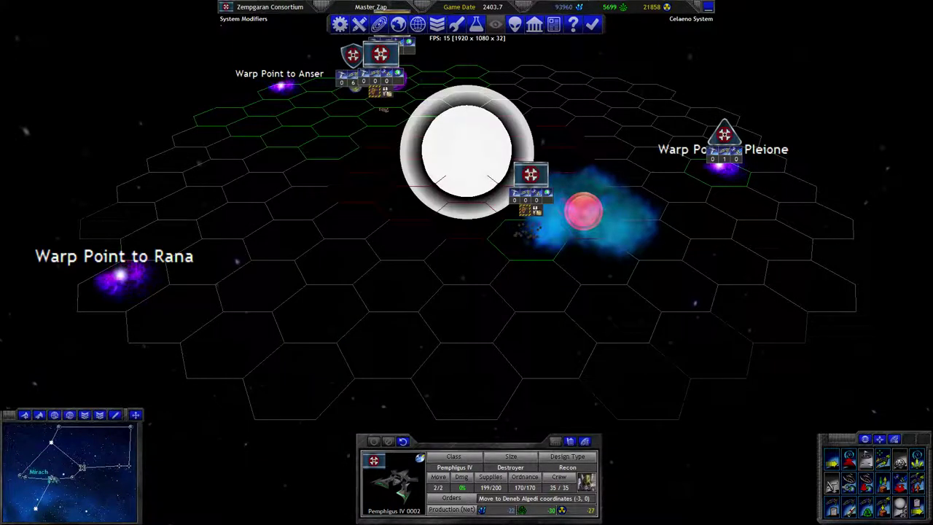
pyautogui.click(208, 262)
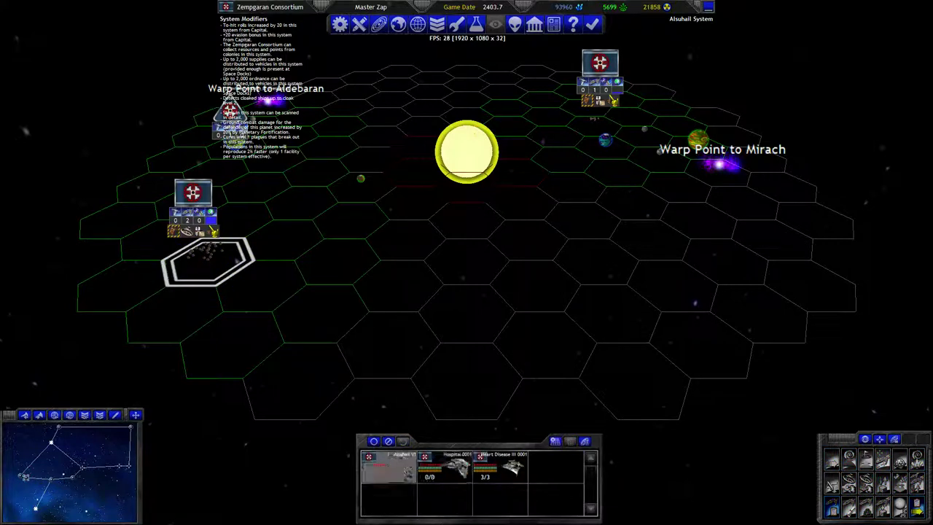
pyautogui.press('q')
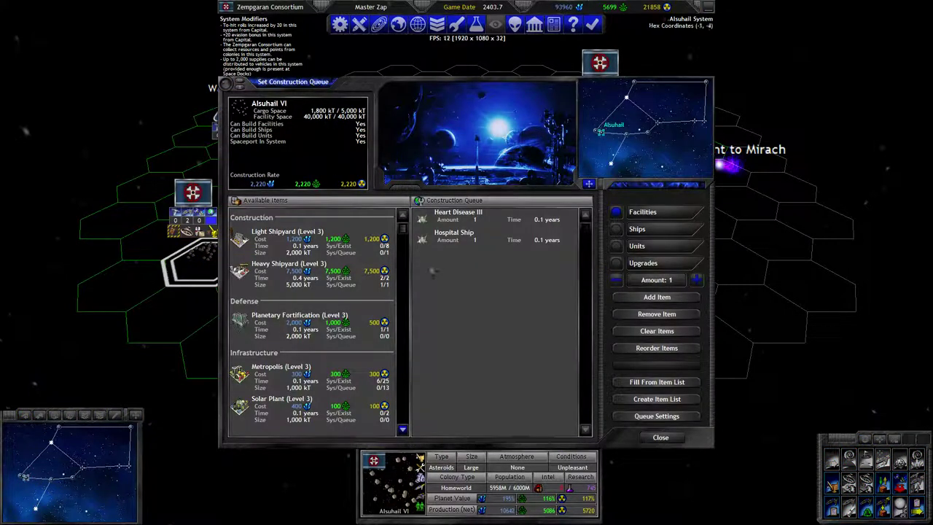
pyautogui.scroll(-2, 343, 343)
pyautogui.scroll(-2, 342, 342)
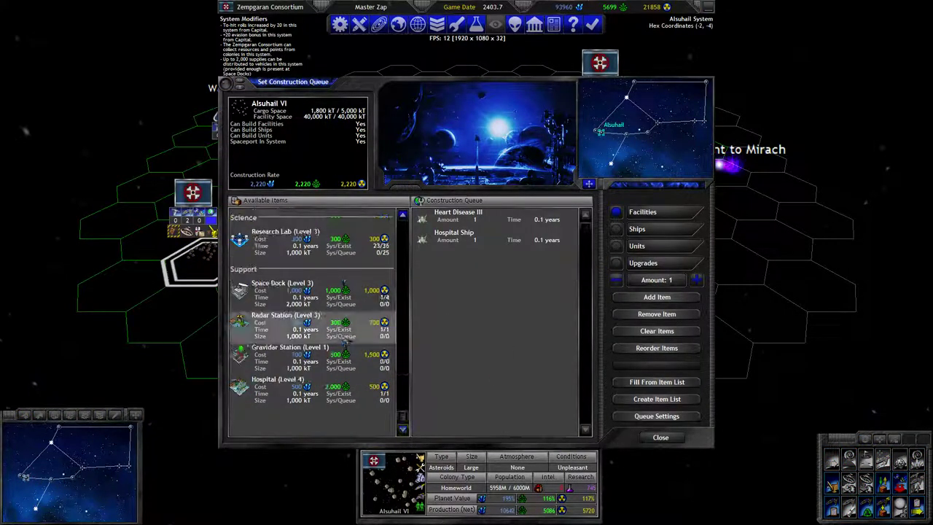
pyautogui.scroll(-2, 343, 343)
pyautogui.rightClick(357, 387)
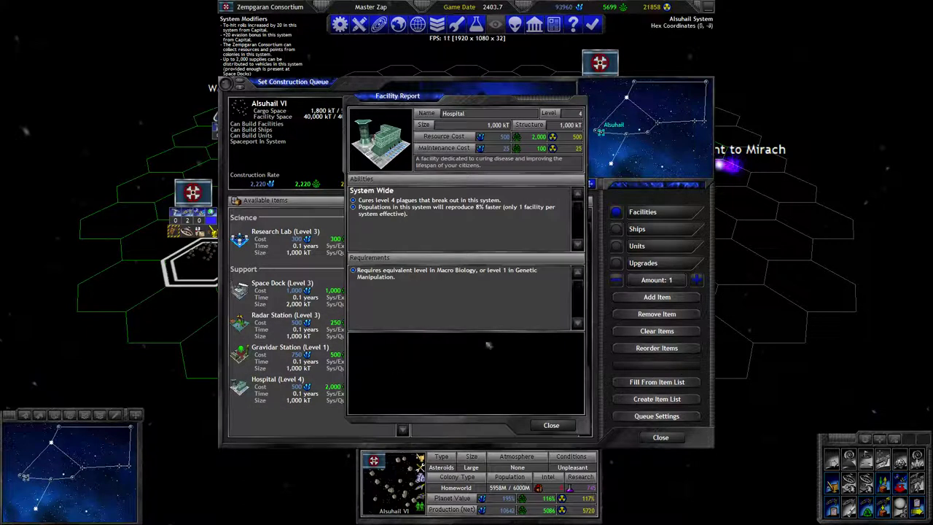
pyautogui.press('Escape')
# Review the races living on the homeworld in its planet report.
pyautogui.click(357, 131)
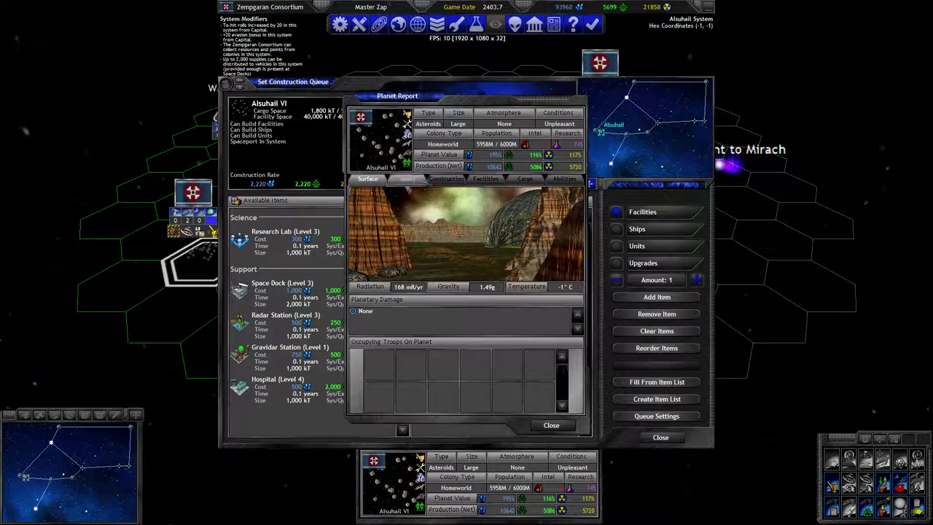
pyautogui.click(407, 179)
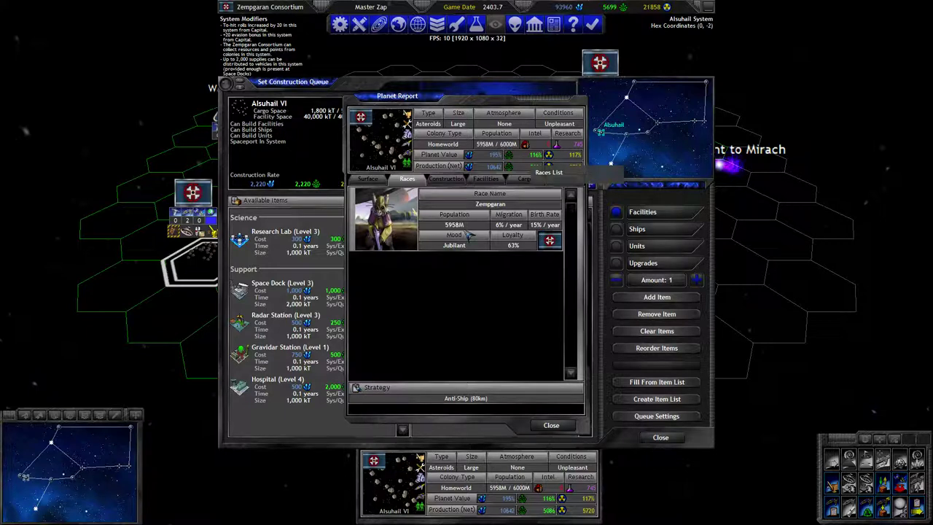
pyautogui.press('Escape')
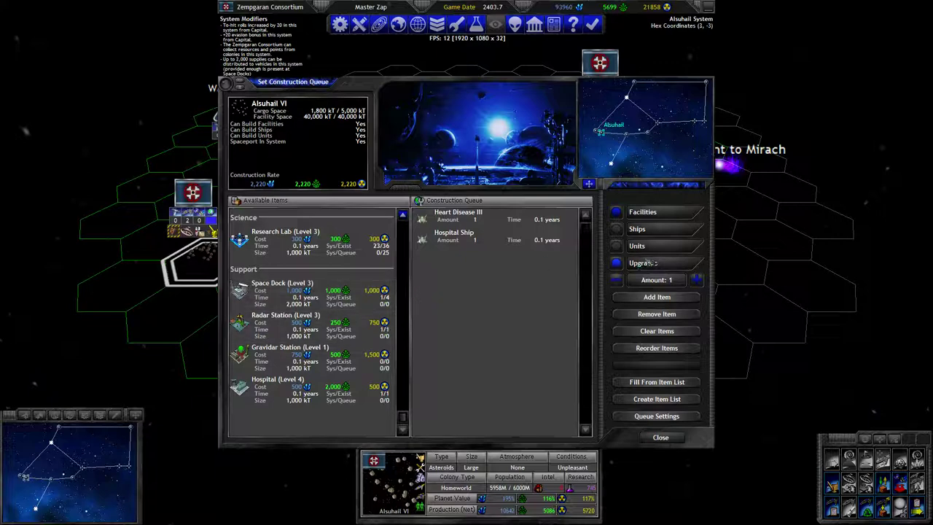
# Check the facility upgrades and the Gravidar Station report, then close the queue.
pyautogui.click(643, 263)
pyautogui.scroll(-2, 335, 319)
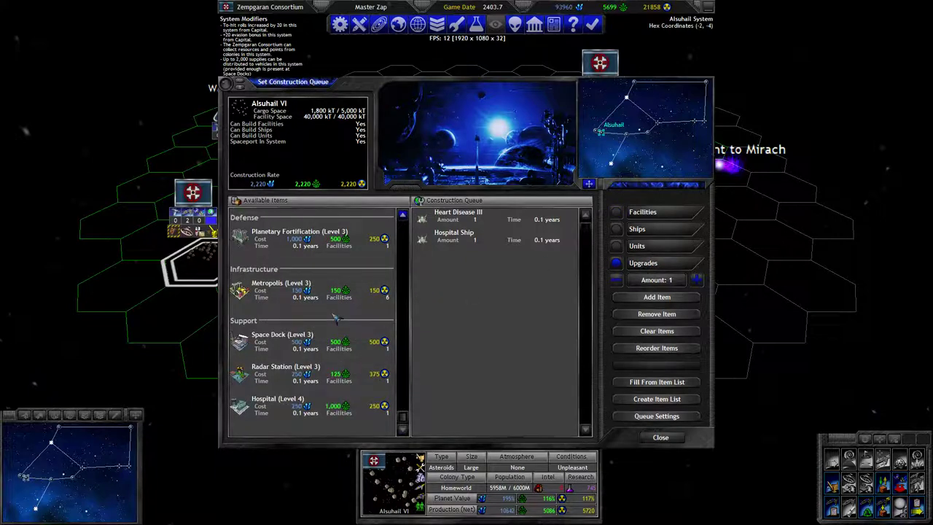
pyautogui.press('Tab')
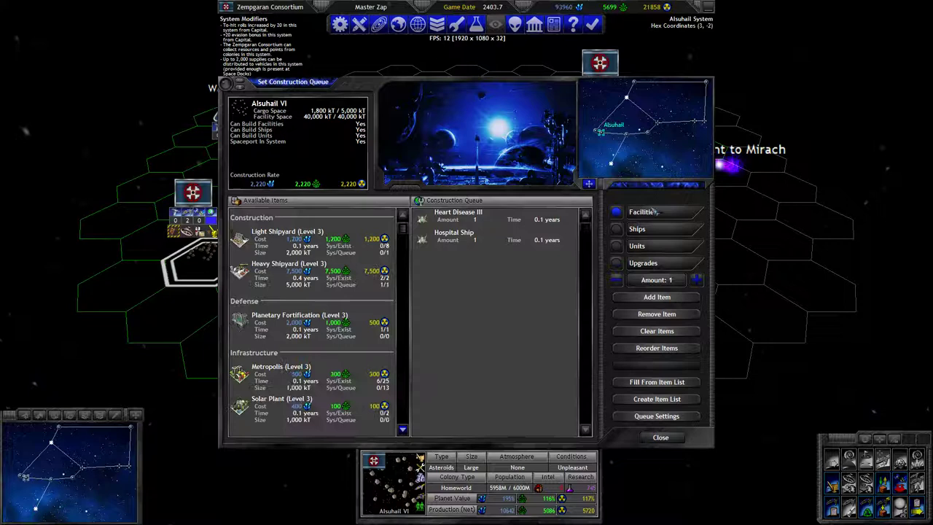
pyautogui.scroll(-2, 314, 297)
pyautogui.scroll(-2, 314, 297)
pyautogui.scroll(-2, 313, 297)
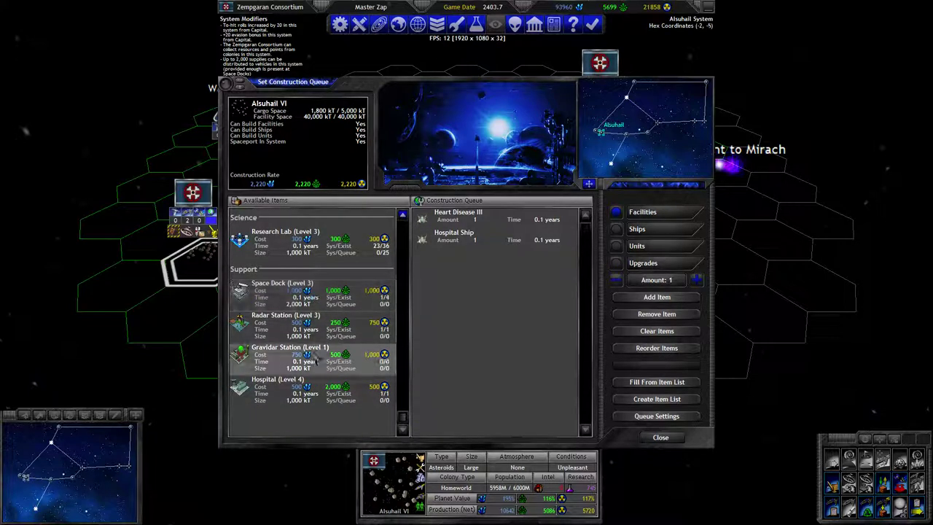
pyautogui.rightClick(314, 357)
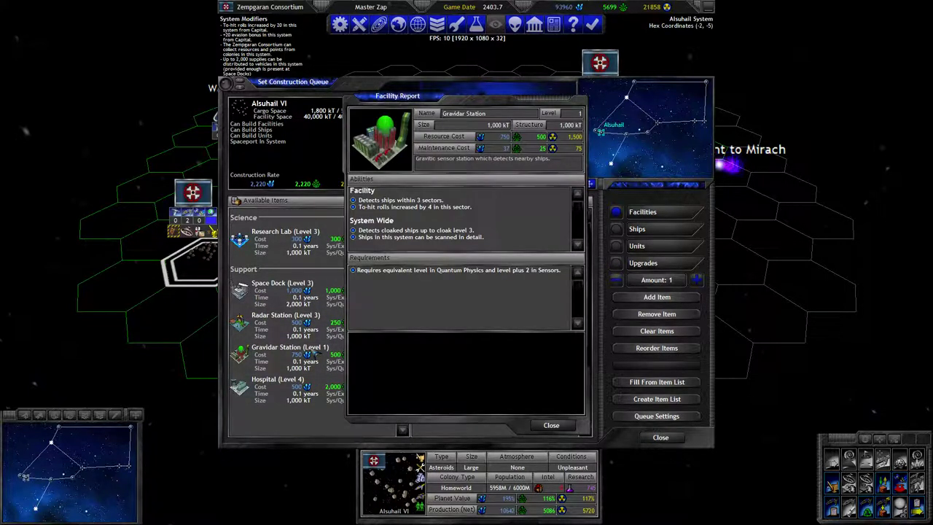
pyautogui.press('Escape')
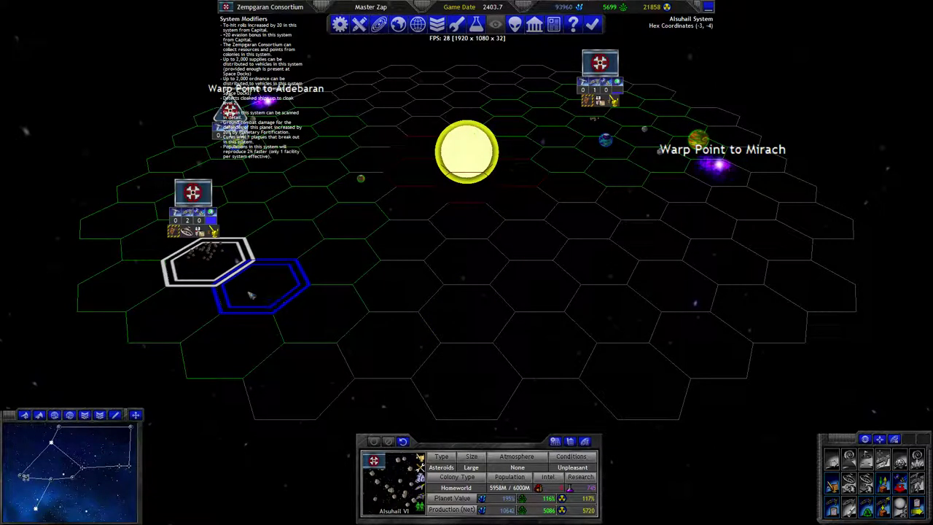
# Review the Abbidon Imperium's estimates in the known-empires overview.
pyautogui.click(320, 314)
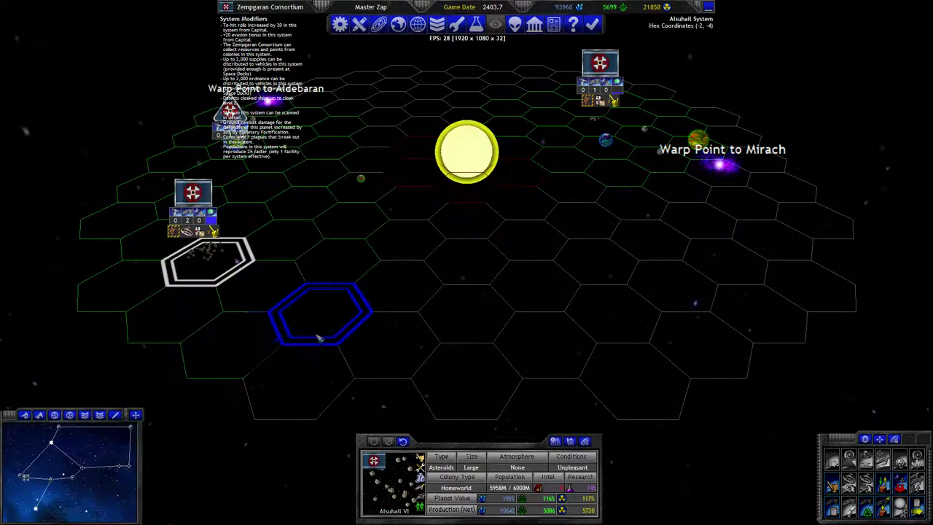
pyautogui.click(515, 24)
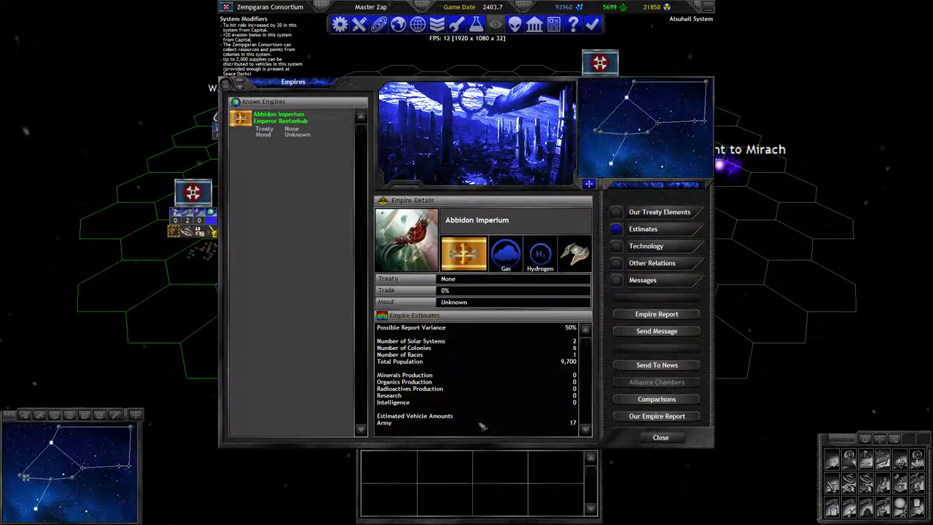
pyautogui.press('Escape')
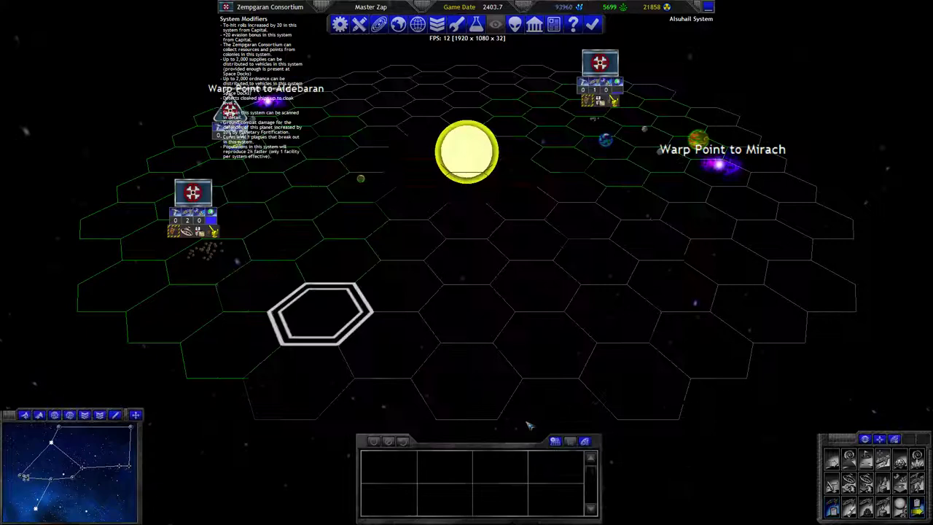
# Visit Deneb Algedi and check Gamma Fleet's hex beside Deneb Algedi V.
pyautogui.click(467, 261)
pyautogui.click(128, 465)
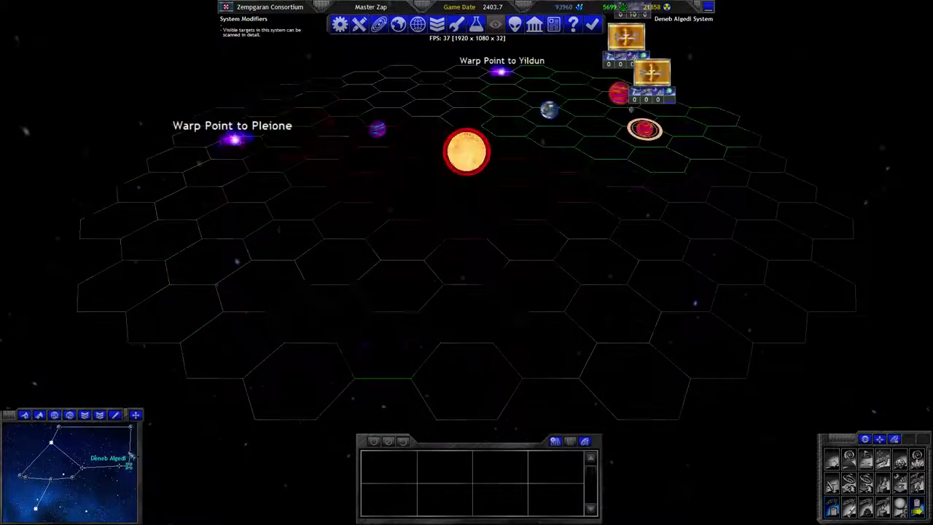
pyautogui.click(616, 97)
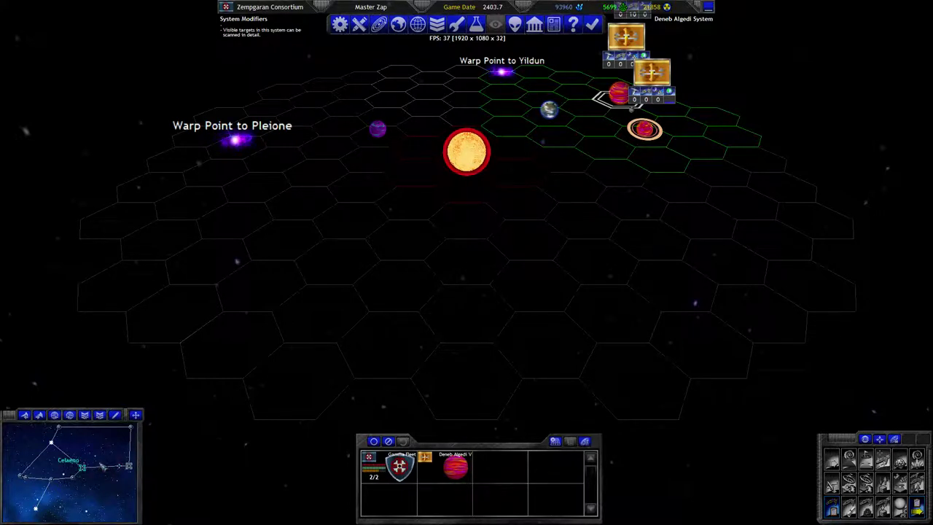
pyautogui.click(252, 285)
# From Mirach, open Research and cut Power research spending to 0%.
pyautogui.click(43, 475)
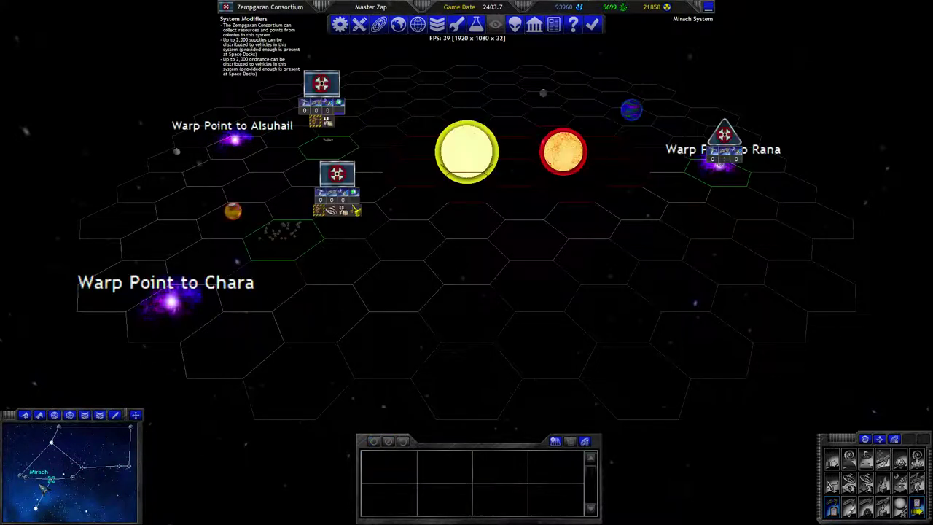
pyautogui.click(475, 24)
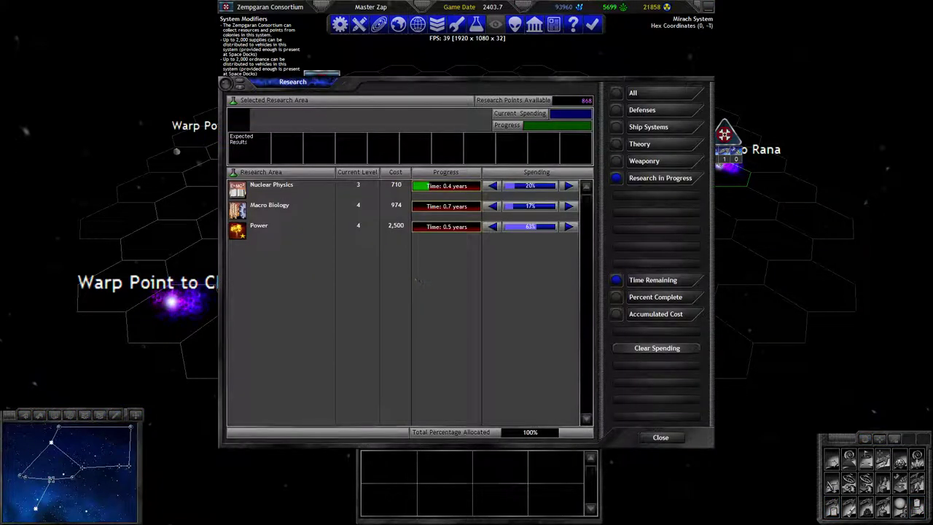
pyautogui.click(503, 228)
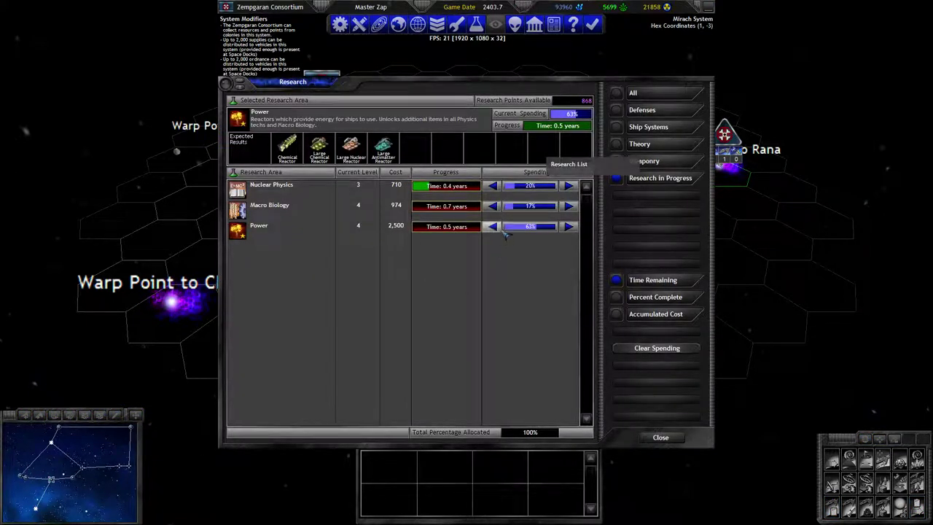
pyautogui.moveTo(540, 226); pyautogui.dragTo(505, 227)
# Compare Macro Biology and Nuclear Physics, dropping Nuclear Physics spending to almost nothing.
pyautogui.click(510, 207)
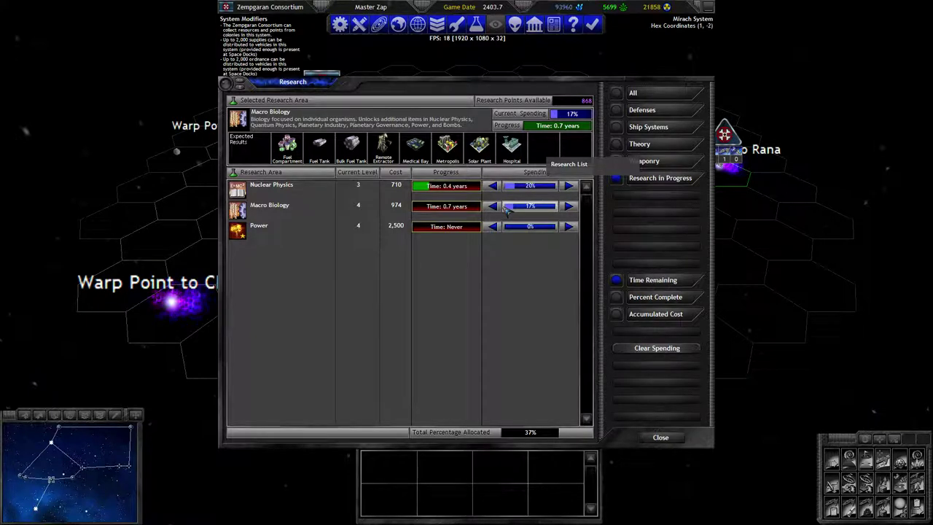
pyautogui.click(505, 188)
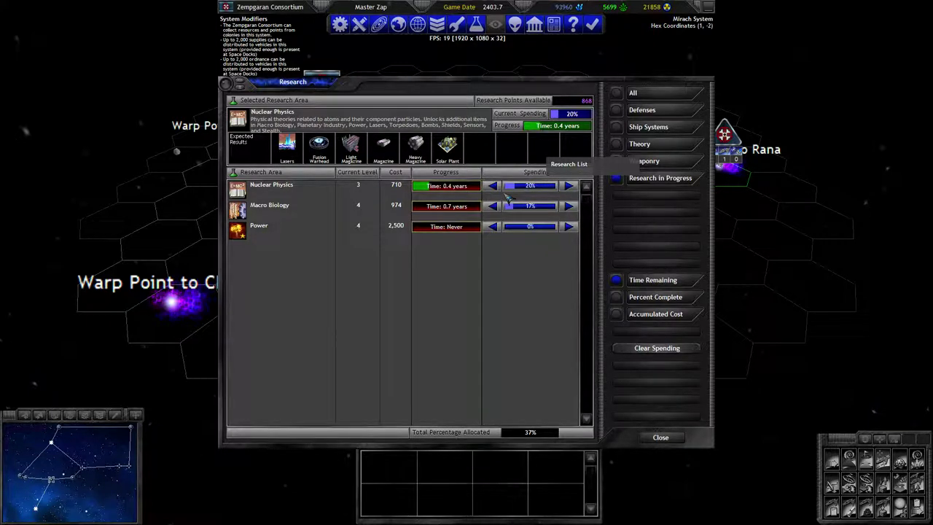
pyautogui.moveTo(529, 187); pyautogui.dragTo(503, 187)
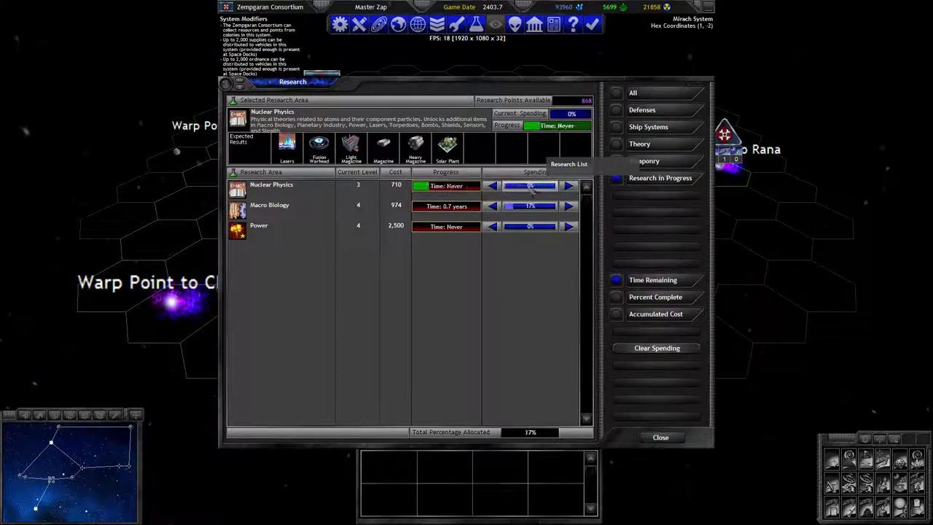
pyautogui.click(543, 207)
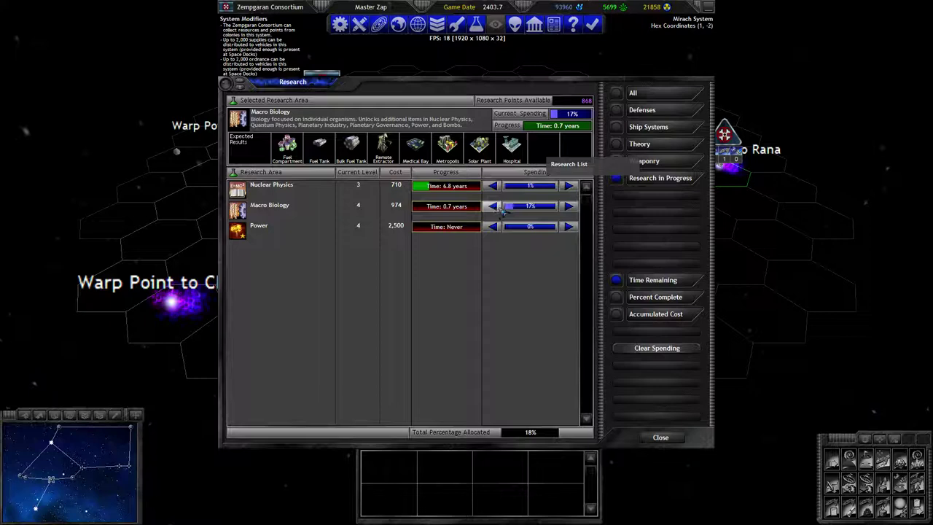
pyautogui.click(531, 188)
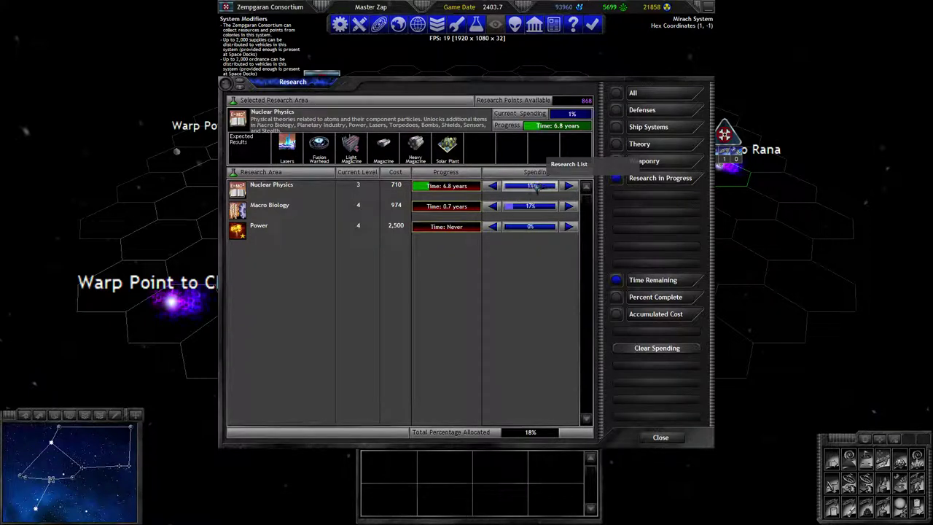
# Set Nuclear Physics spending to 63% and Macro Biology to the remaining 37%.
pyautogui.moveTo(534, 188); pyautogui.dragTo(571, 186)
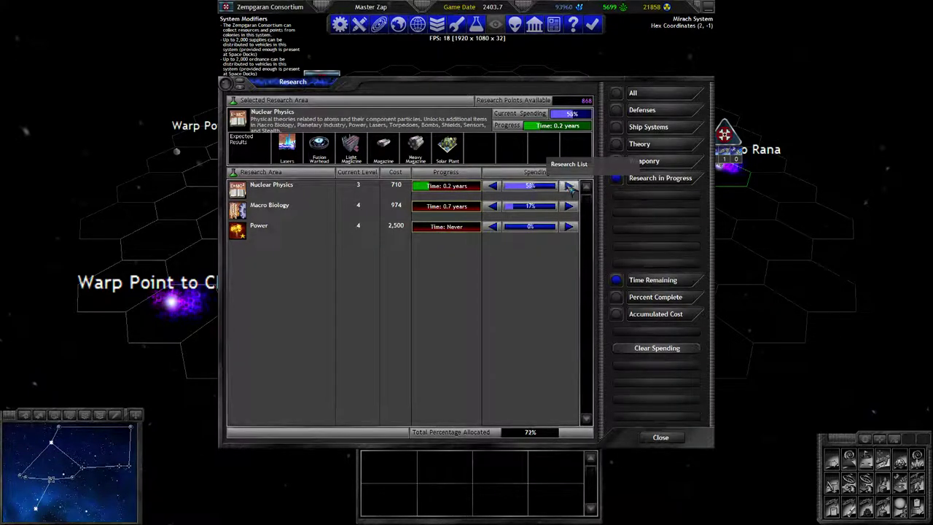
pyautogui.click(570, 187)
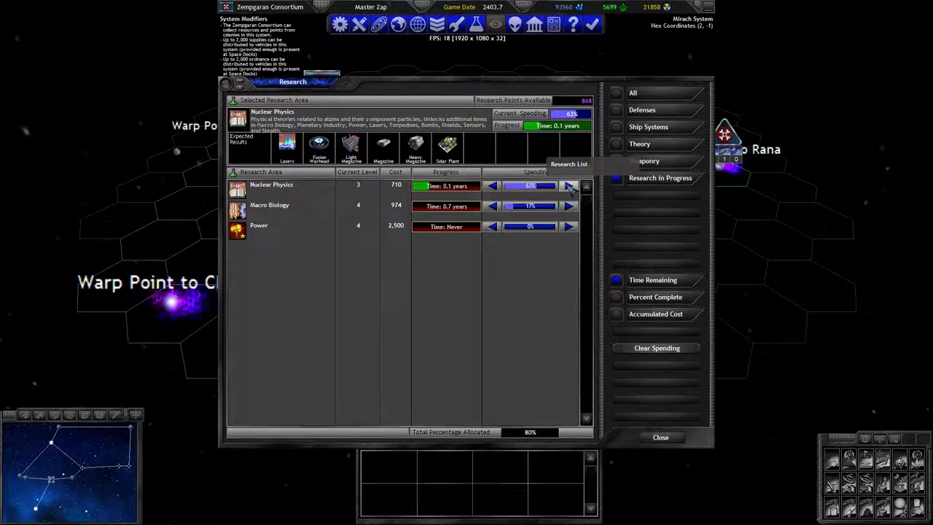
pyautogui.click(492, 187)
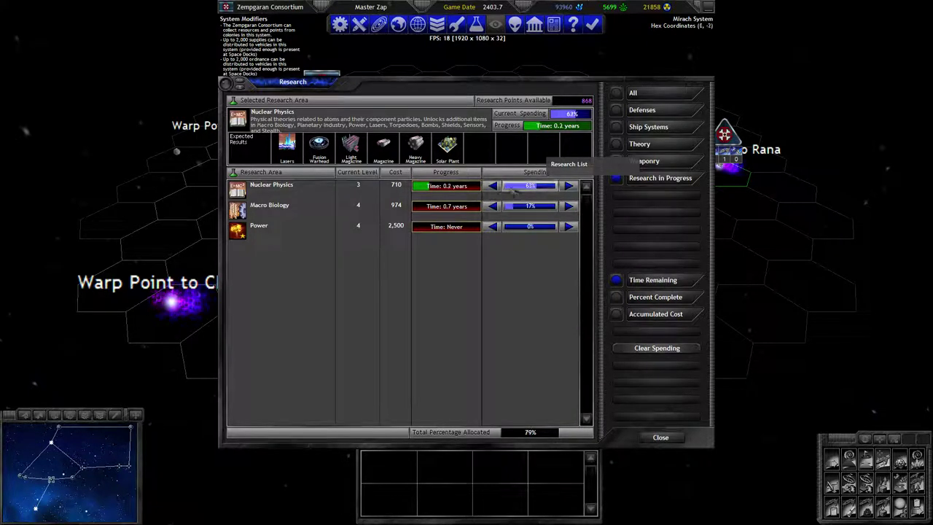
pyautogui.click(571, 187)
pyautogui.click(545, 209)
pyautogui.click(647, 162)
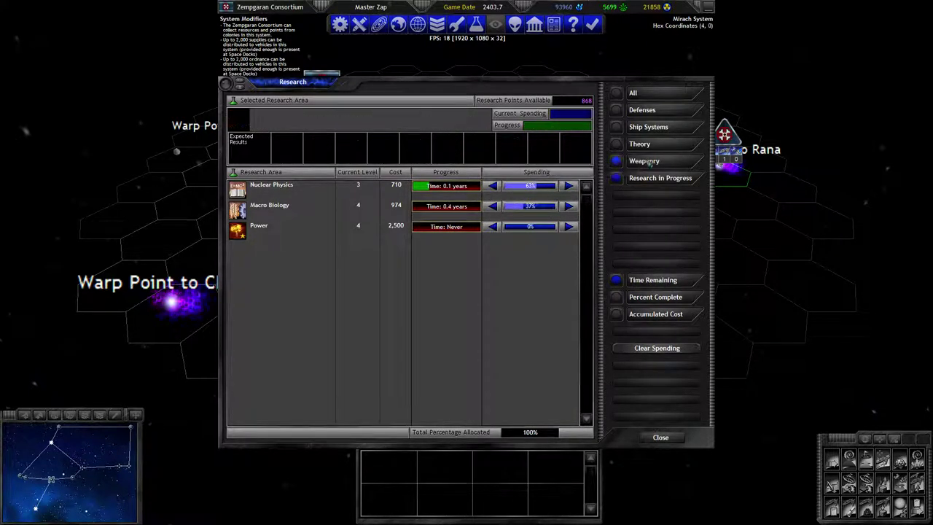
# Browse theory areas like Quantum Physics and Orbital Industry, then close Research to end the turn.
pyautogui.click(639, 144)
pyautogui.click(291, 328)
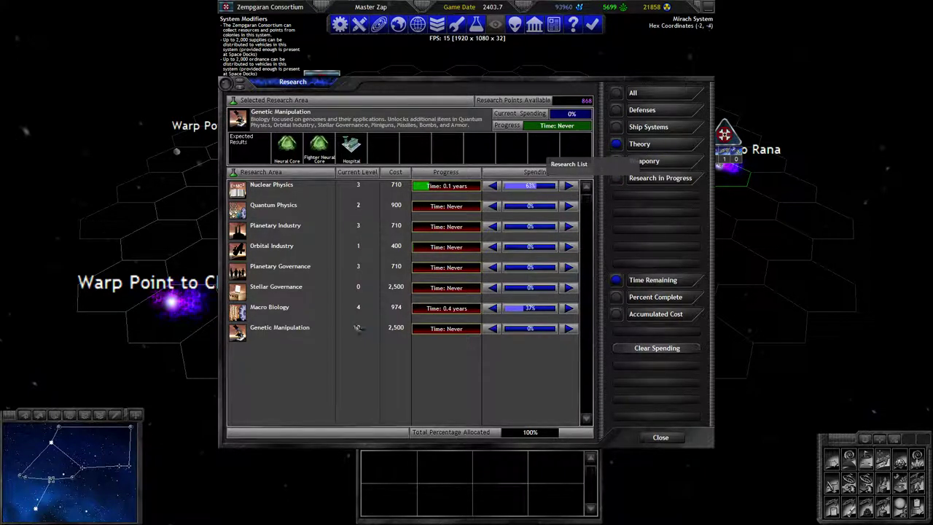
pyautogui.click(373, 208)
pyautogui.click(375, 188)
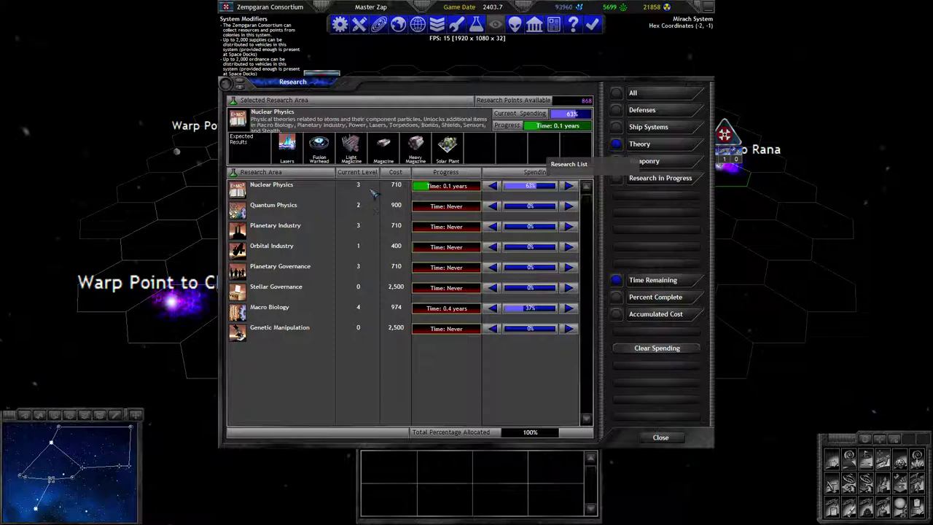
pyautogui.click(375, 207)
pyautogui.click(372, 228)
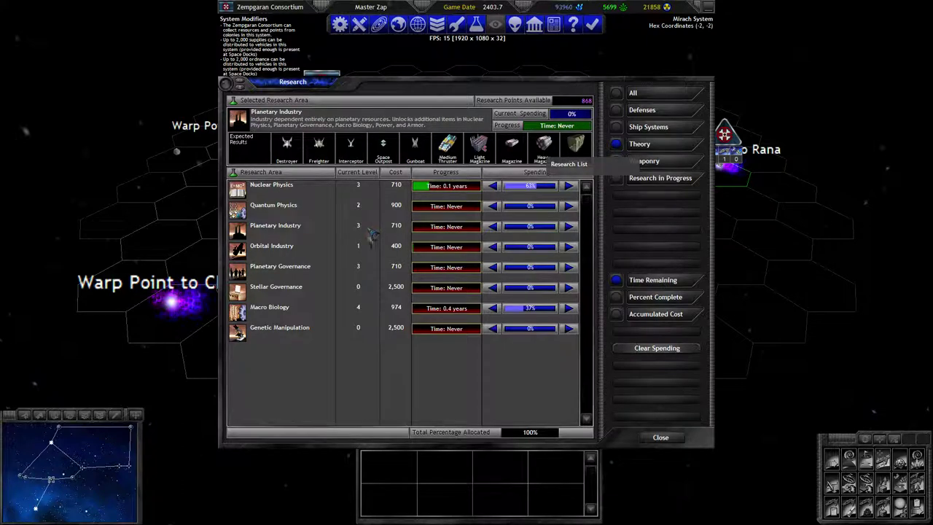
pyautogui.click(370, 248)
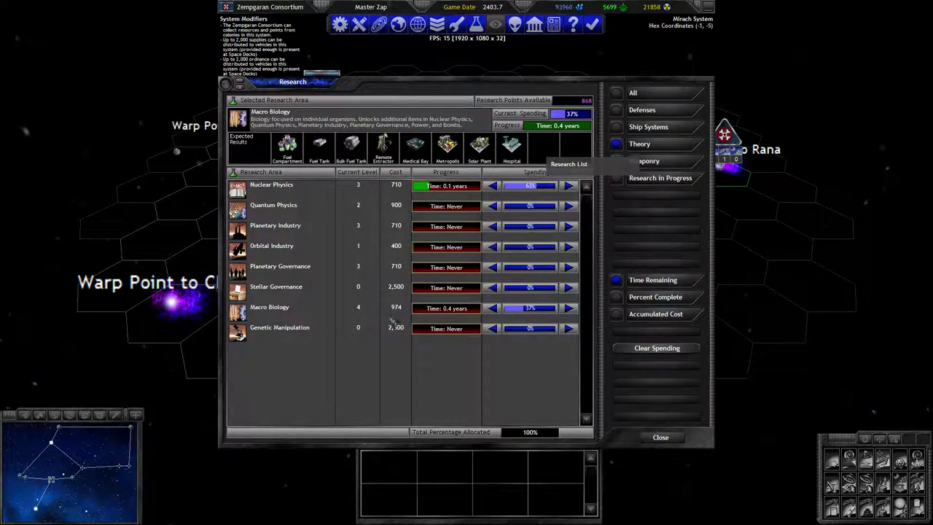
pyautogui.press('Escape')
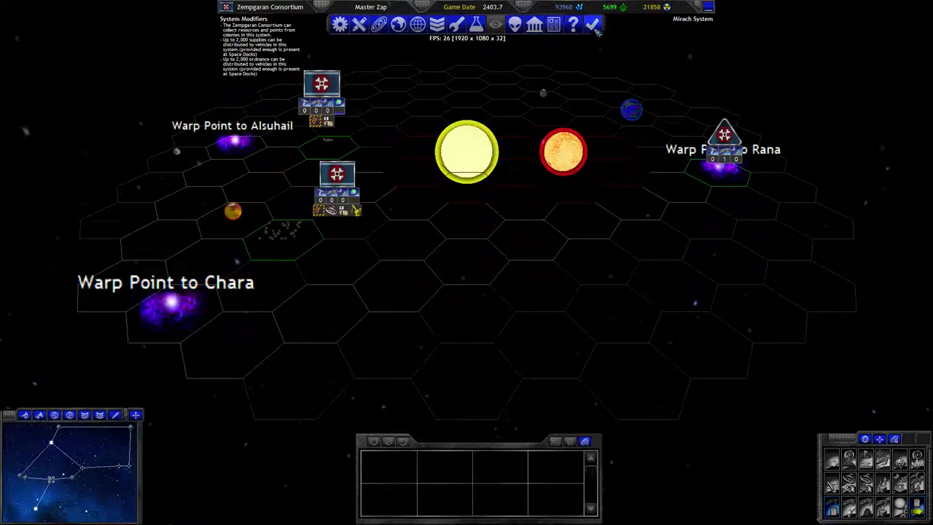